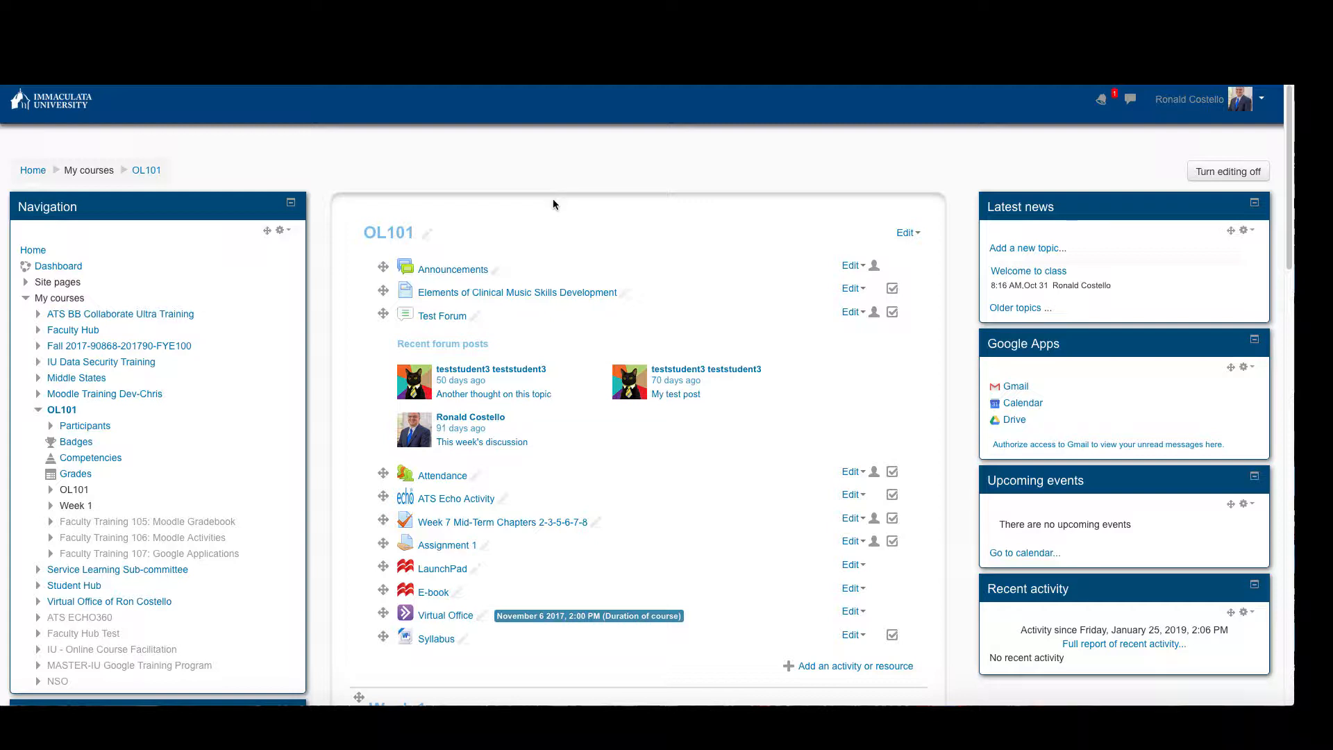
# Step: Start adding a new Assignment activity to the Week 1 section of the OL101 course
pyautogui.scroll(-1, 553, 199)
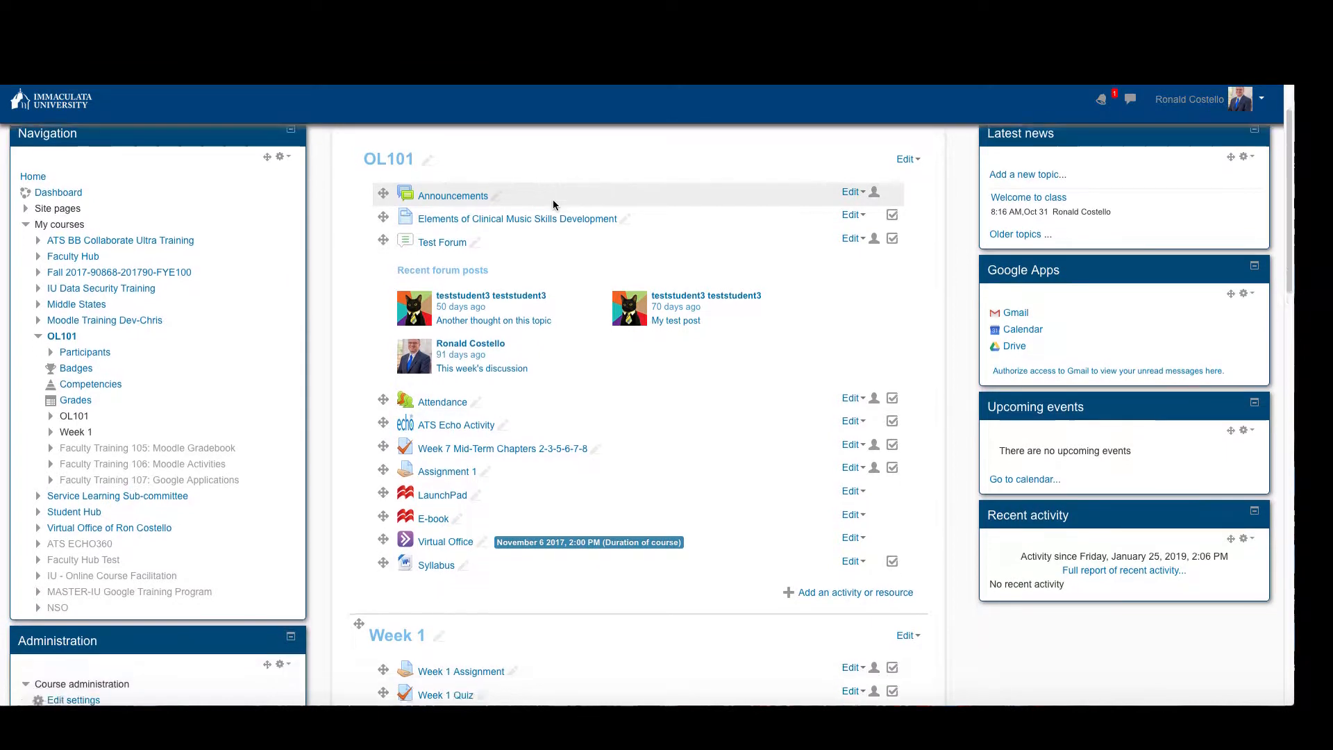
pyautogui.scroll(-4, 553, 198)
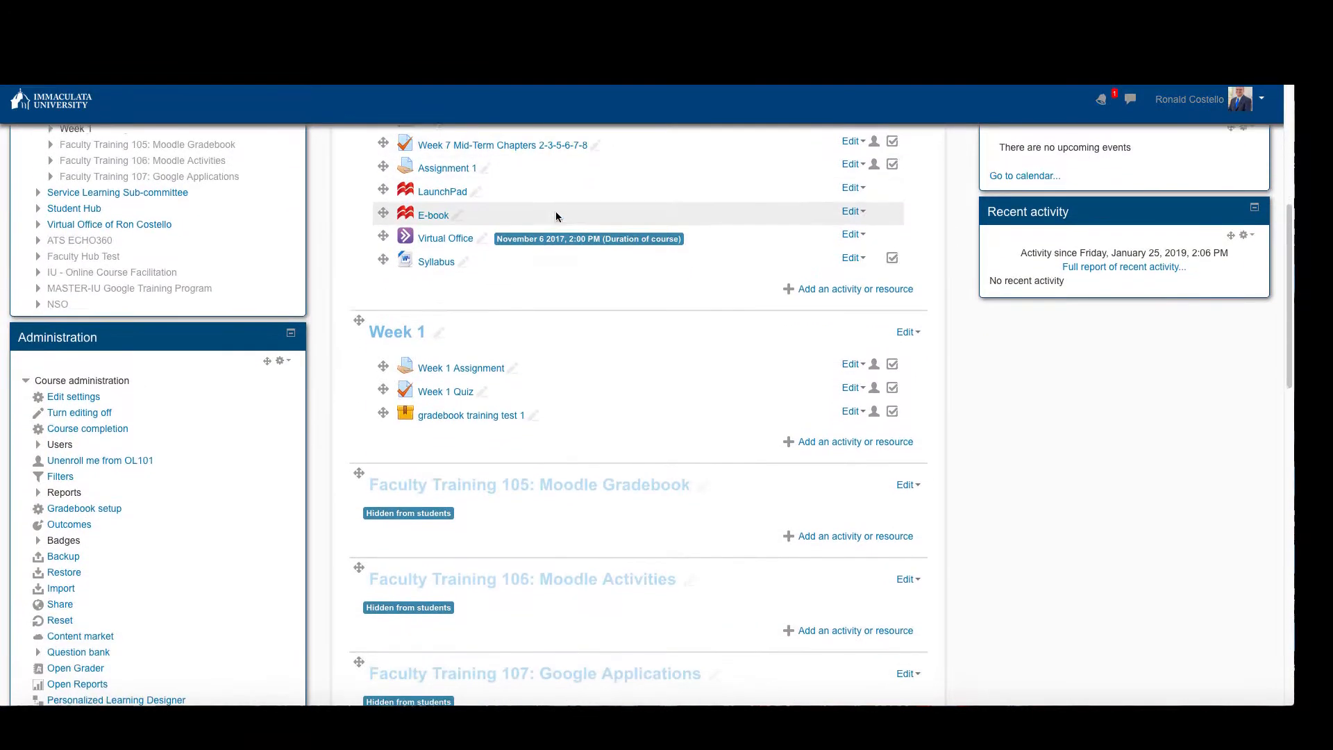
pyautogui.scroll(-1, 563, 396)
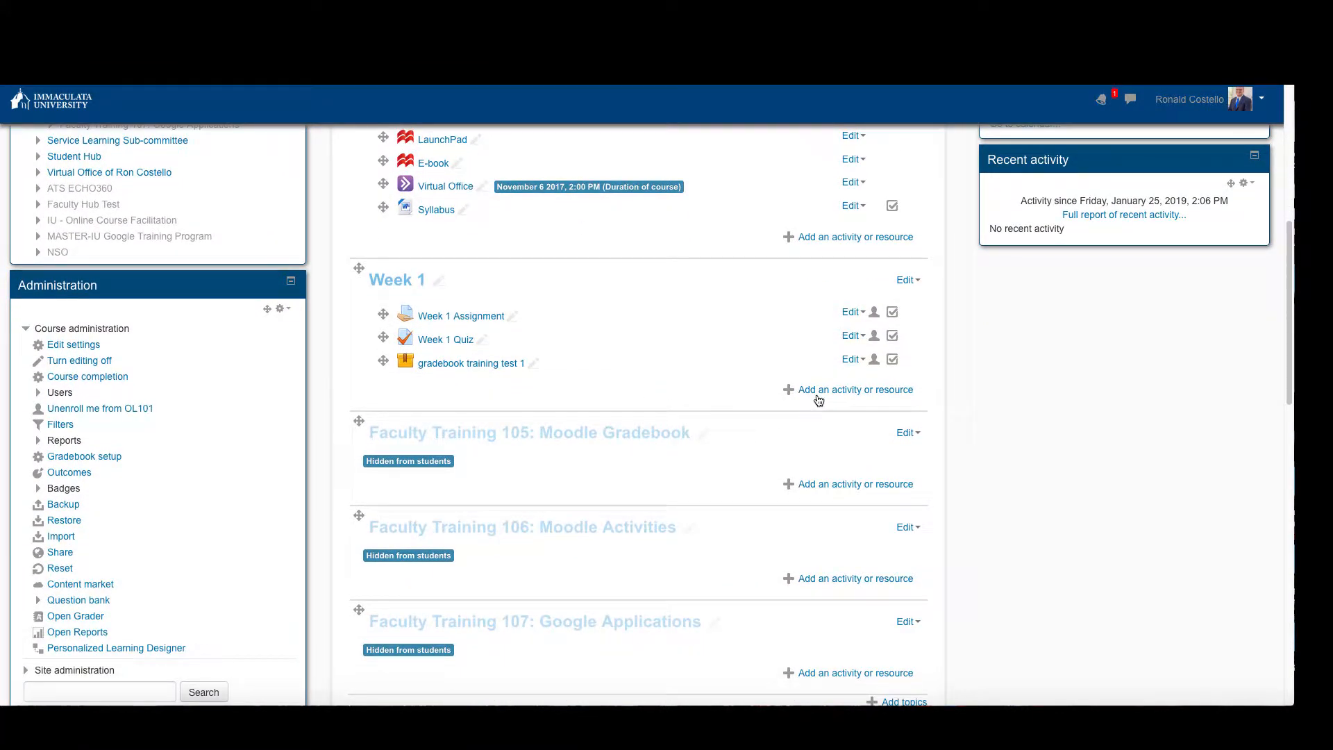
pyautogui.click(816, 389)
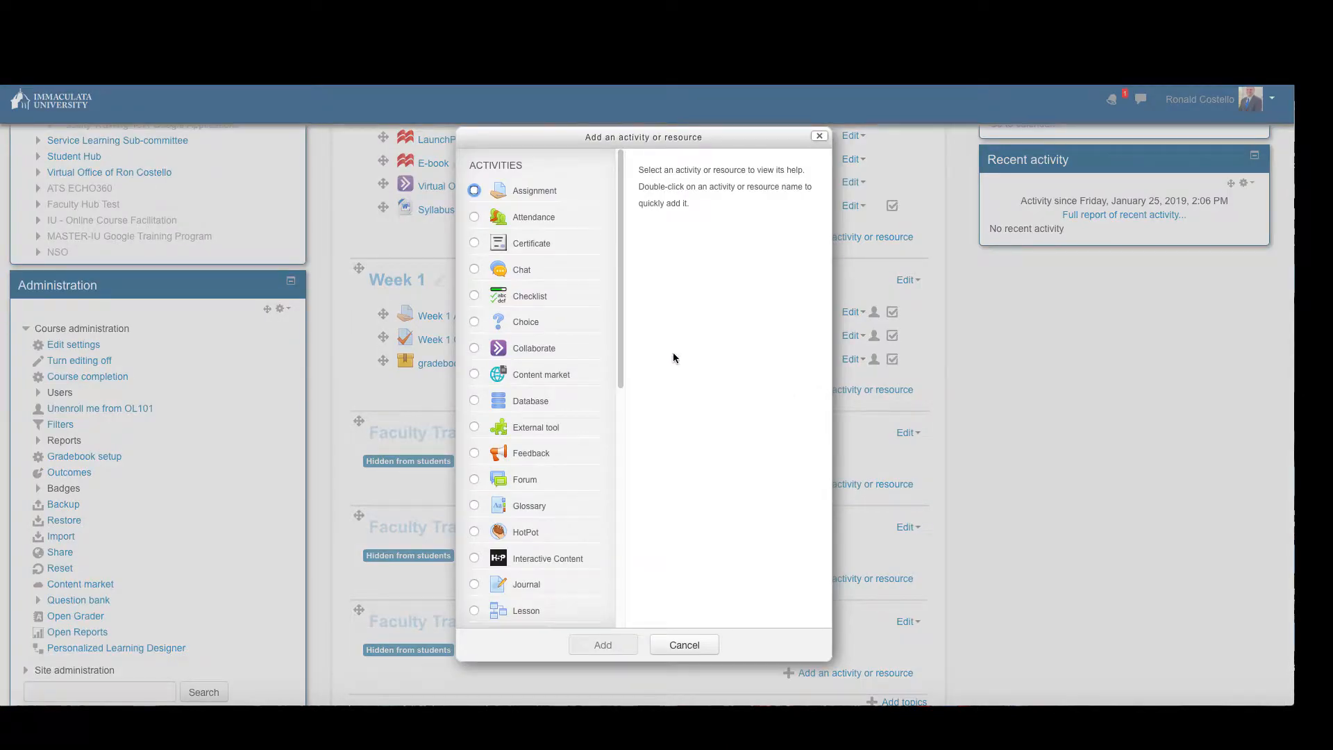
pyautogui.click(474, 192)
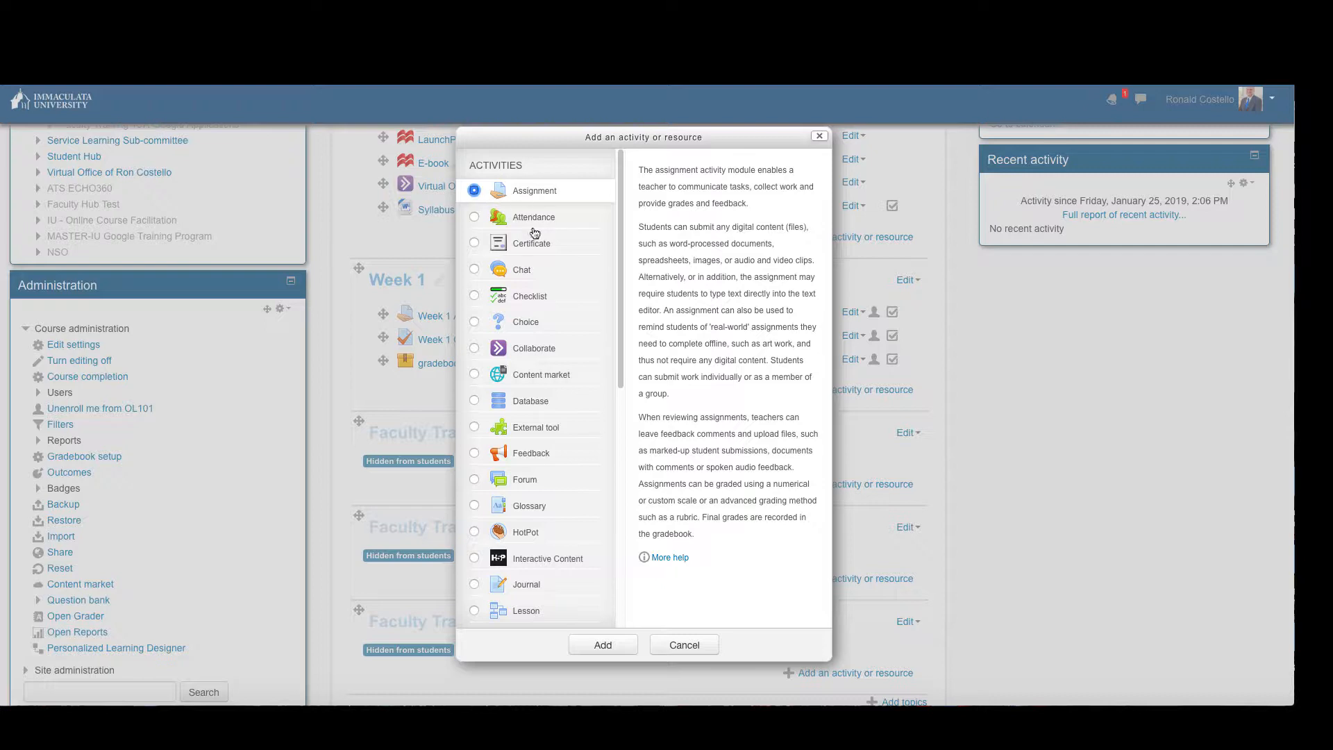
pyautogui.click(599, 643)
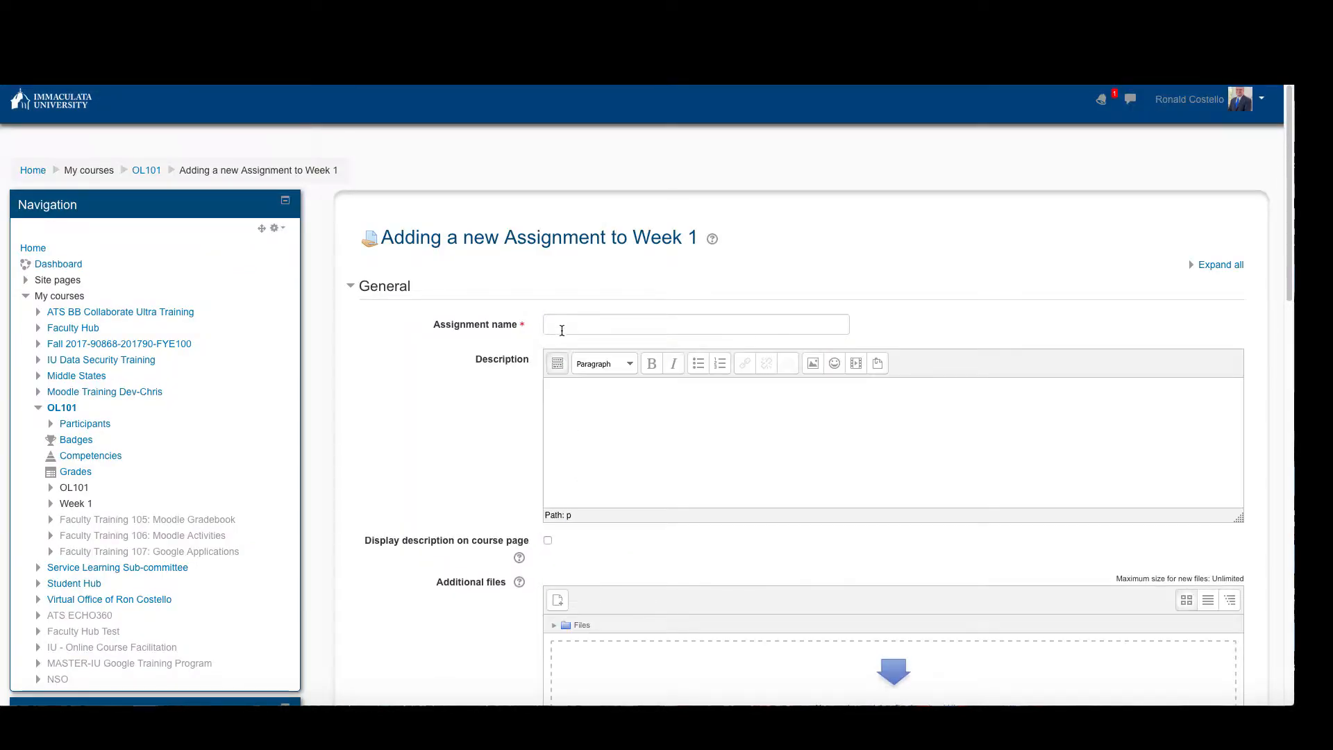
# Step: Name the assignment "Week 1 Reflection" and enter the description "Please write 100 words on what you learned this week"
pyautogui.click(562, 331)
pyautogui.write('Wee')
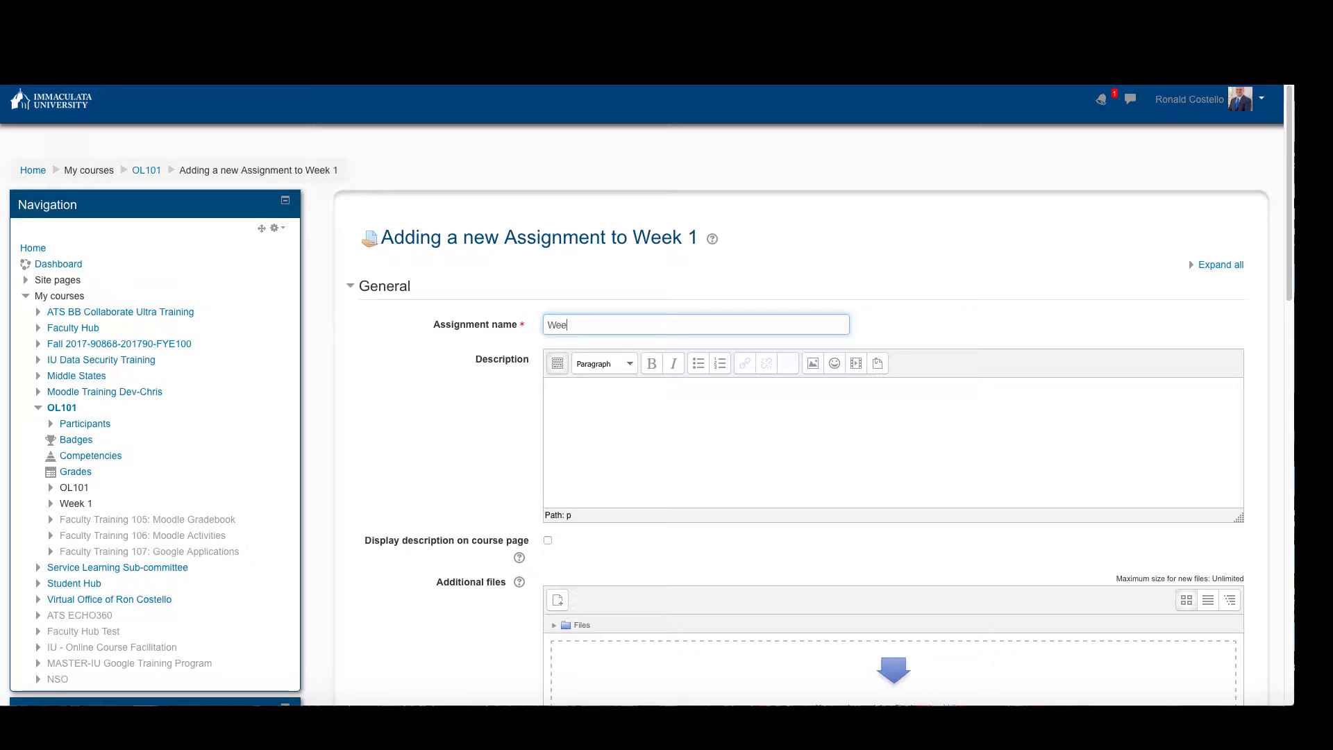
pyautogui.write('k 1 R')
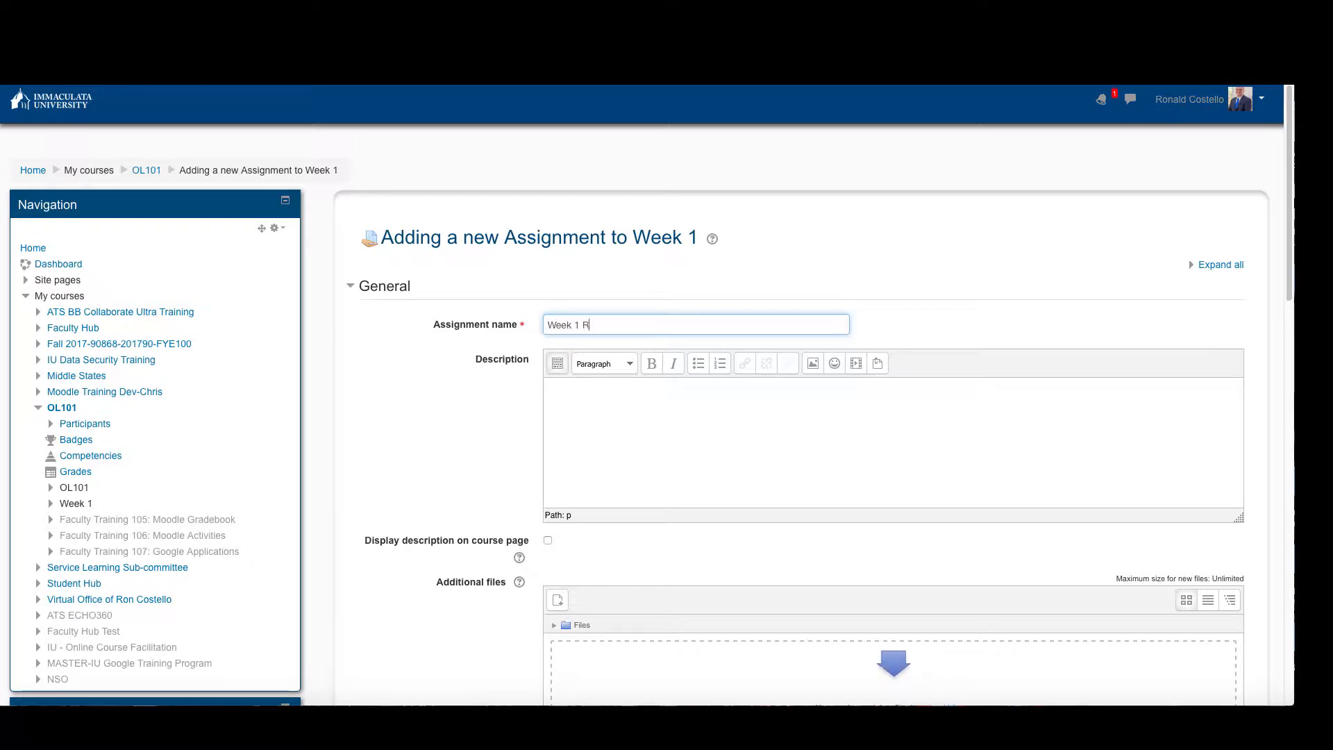
pyautogui.write('eflection')
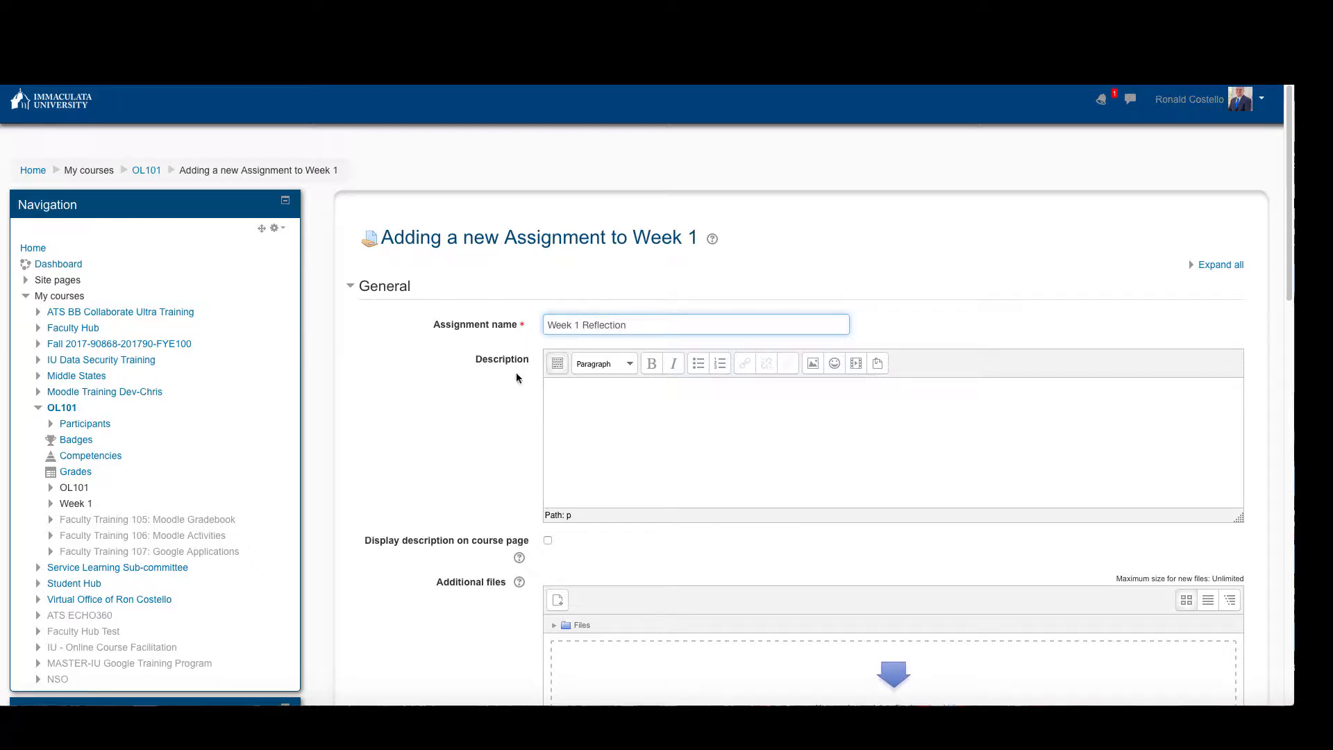
pyautogui.click(572, 405)
pyautogui.write('Pl')
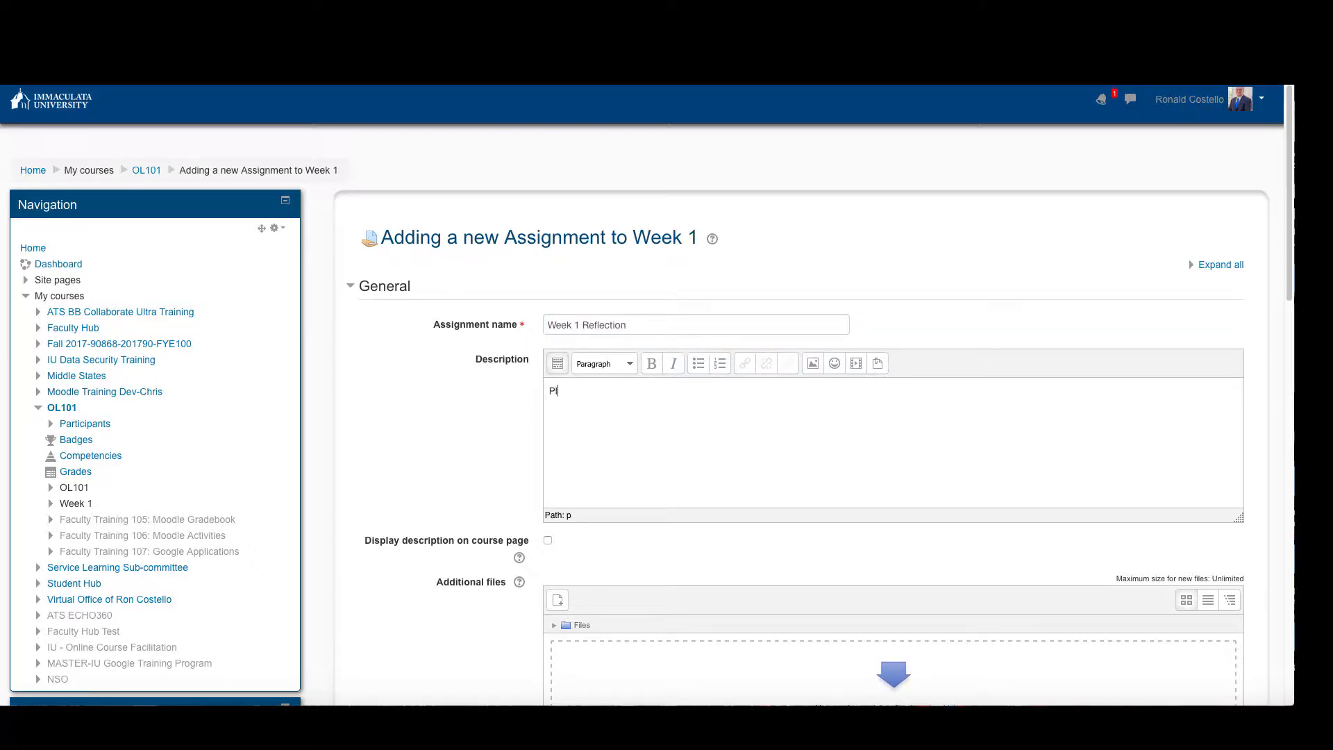
pyautogui.write('ease write 100 words on what you le')
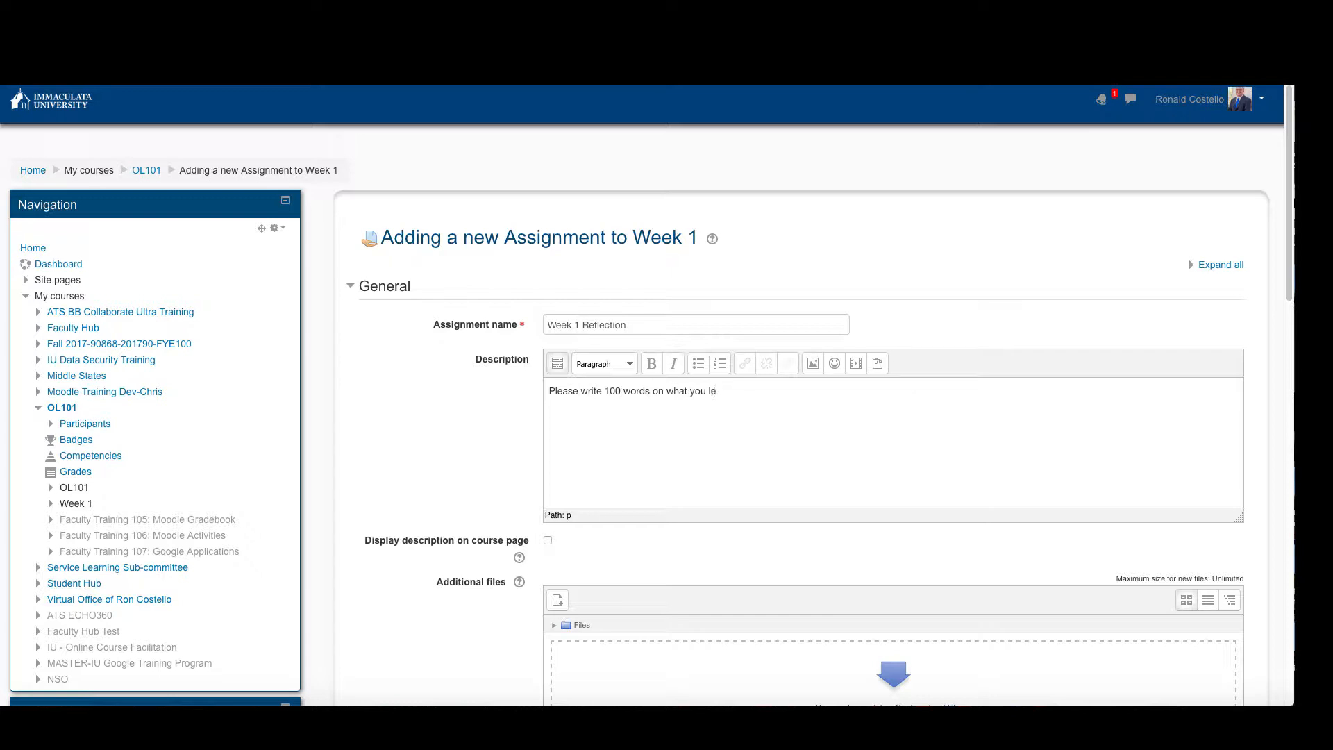
pyautogui.write('arned this week')
# Step: Set the assignment's maximum grade to 20 and save it, returning to the course
pyautogui.scroll(-10, 475, 421)
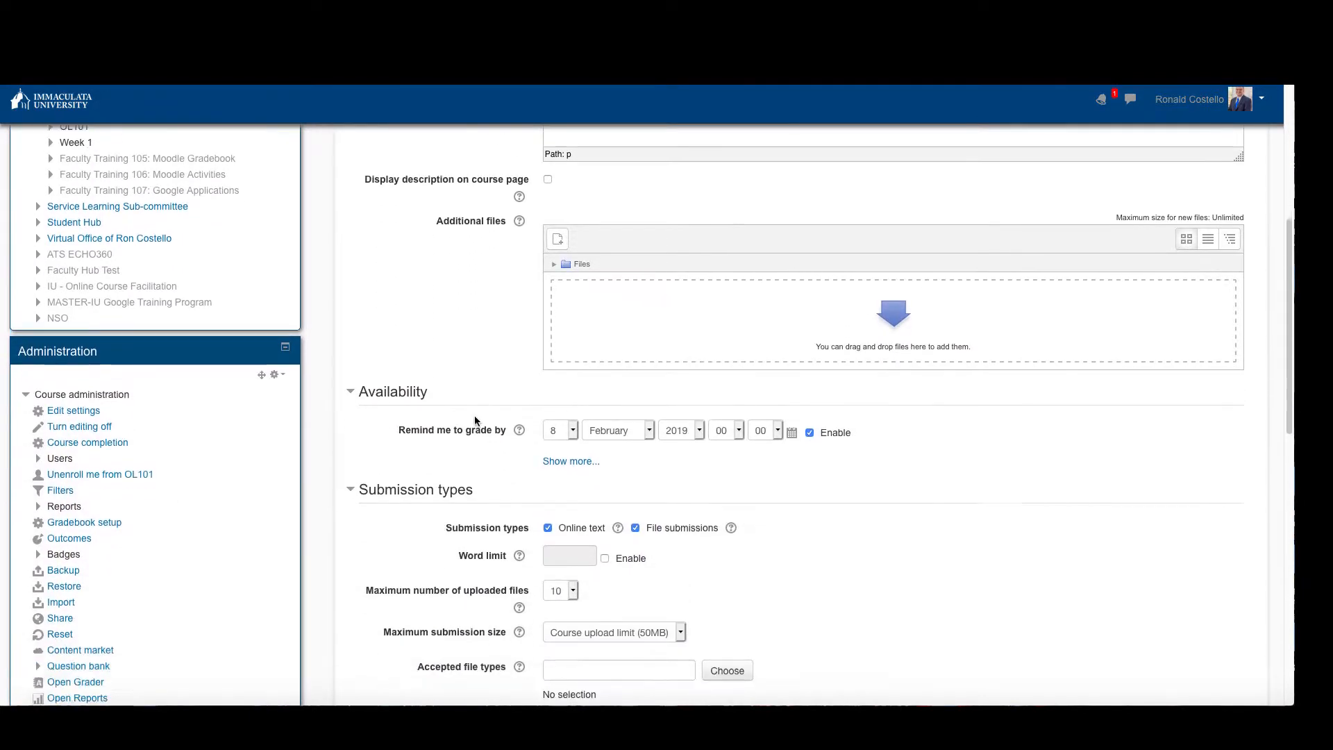
pyautogui.scroll(-3, 474, 421)
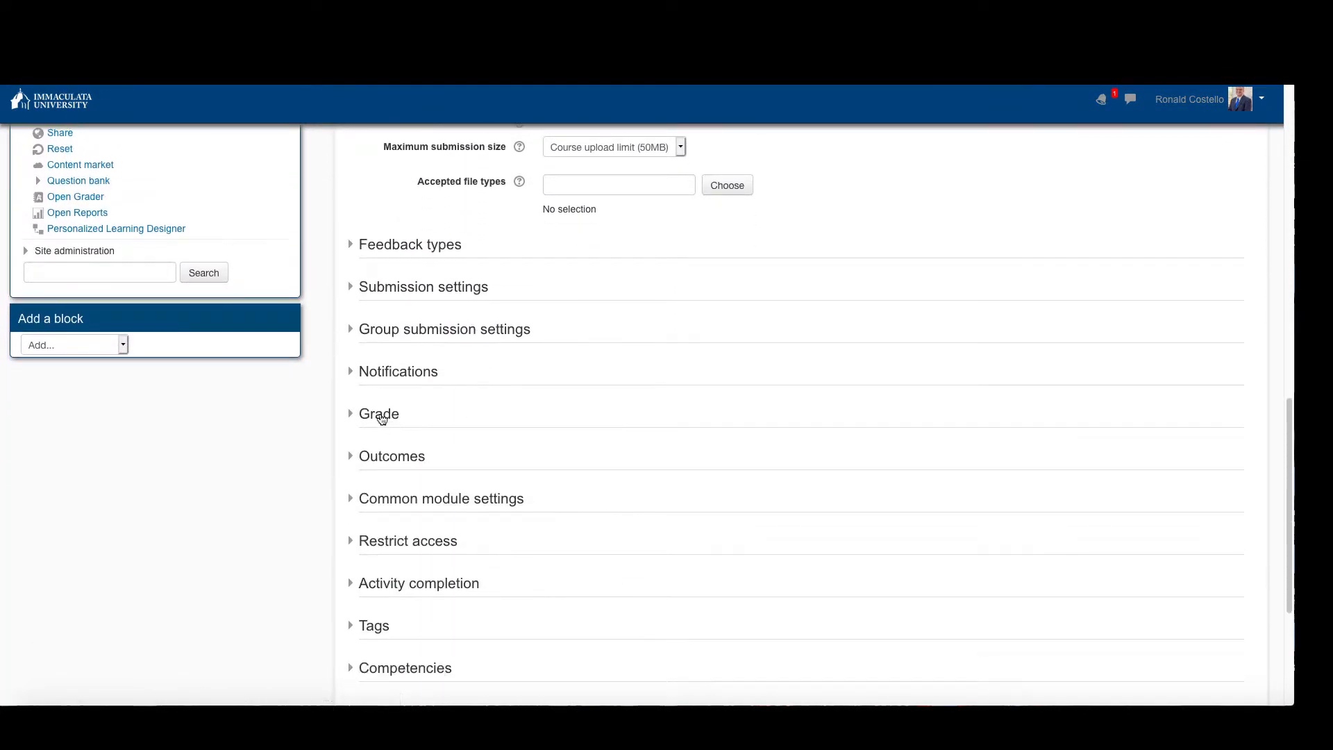
pyautogui.click(381, 415)
pyautogui.scroll(-1, 451, 419)
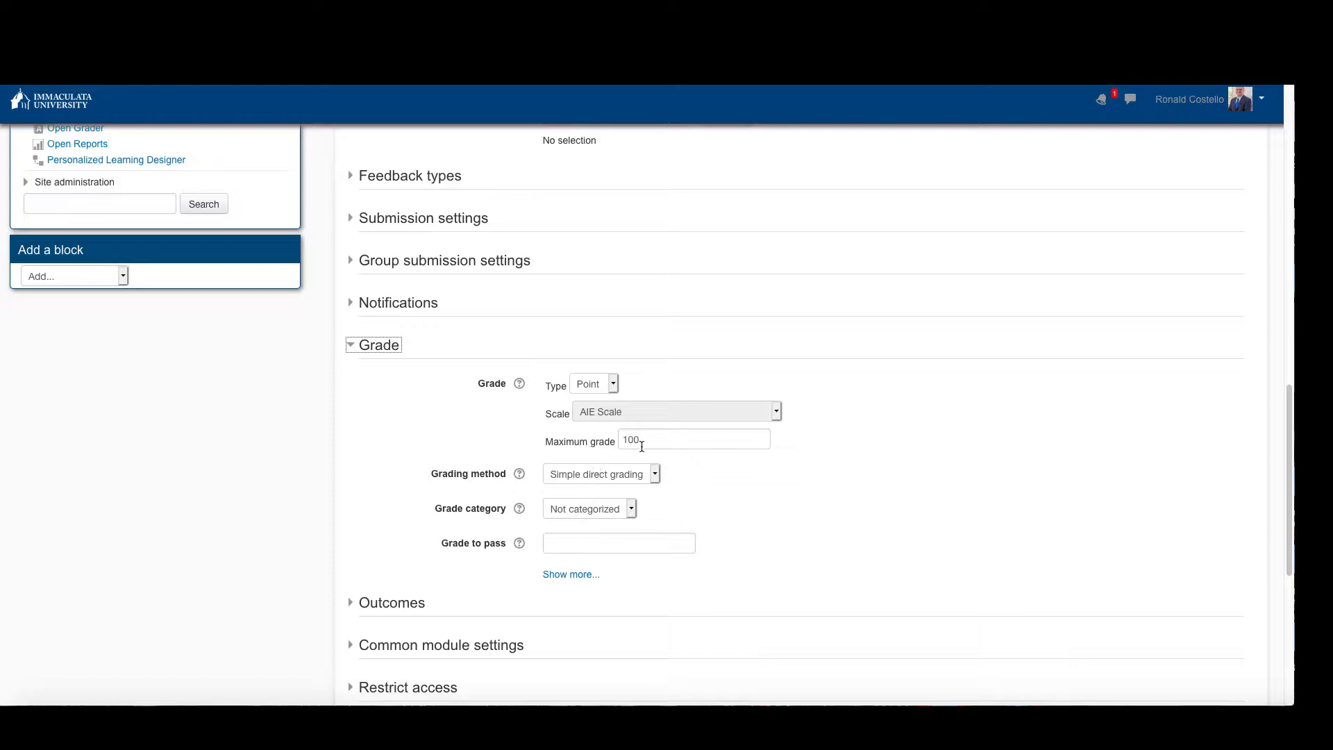
pyautogui.moveTo(642, 442); pyautogui.dragTo(609, 442)
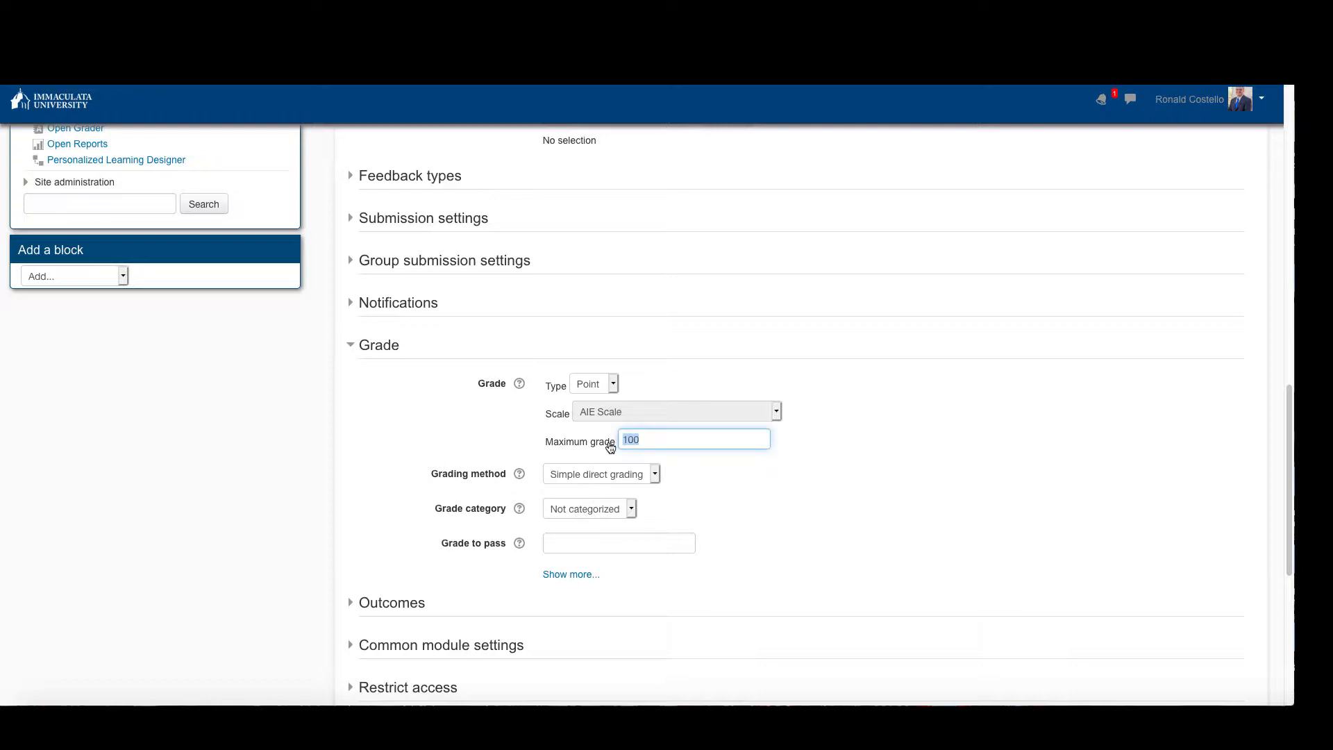
pyautogui.write('20')
pyautogui.scroll(-5, 567, 453)
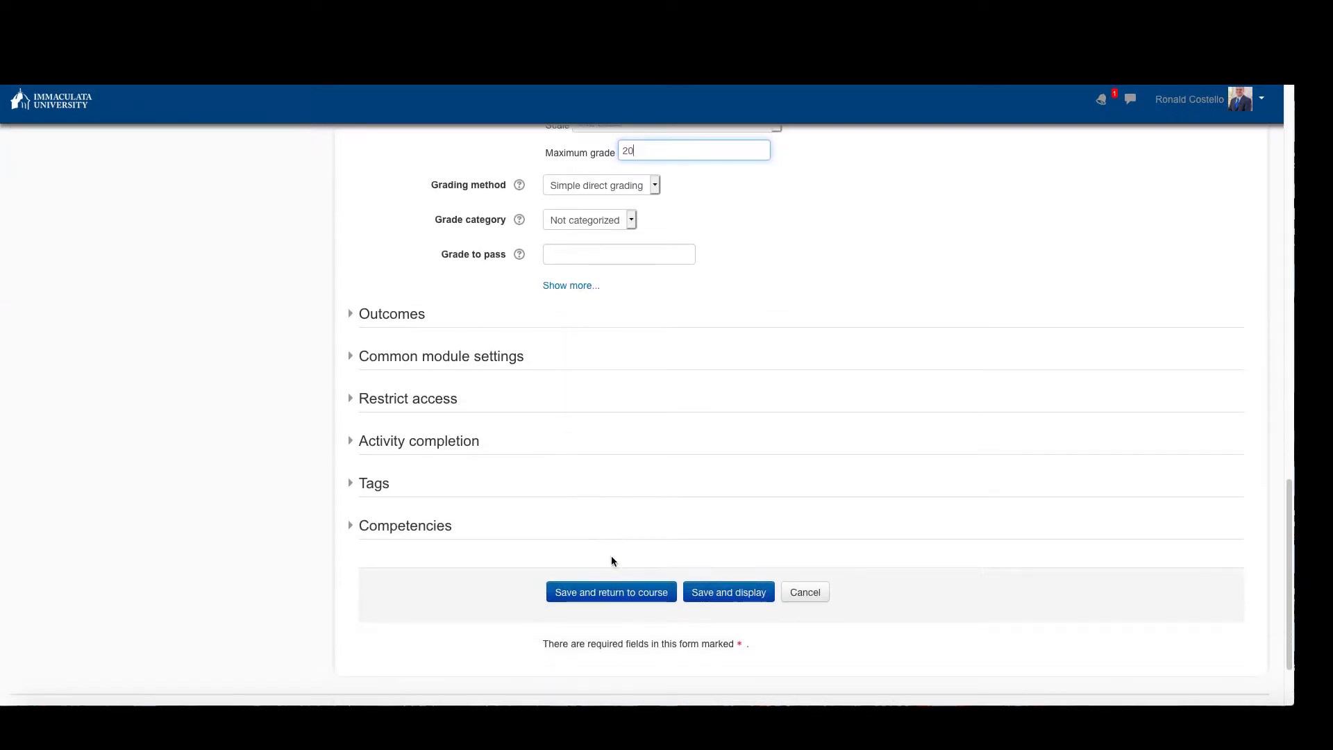
pyautogui.click(620, 591)
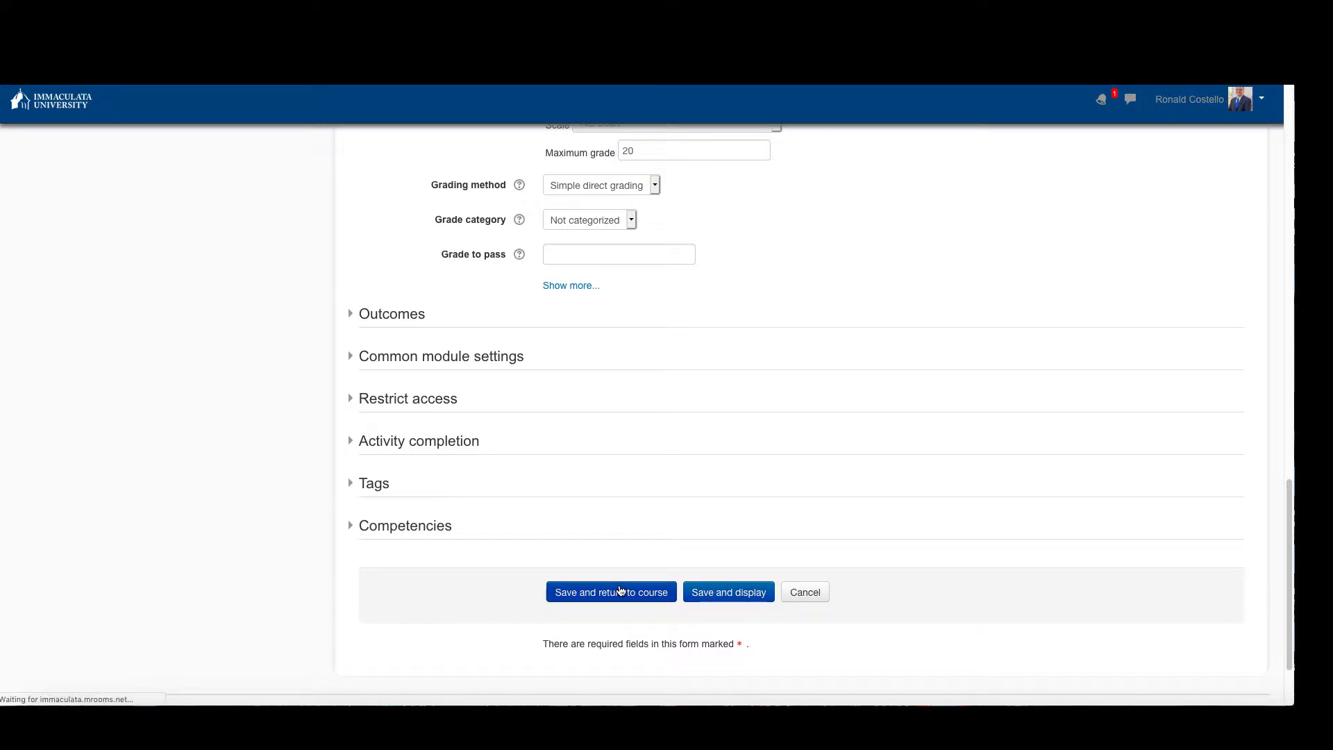
pyautogui.scroll(3, 620, 588)
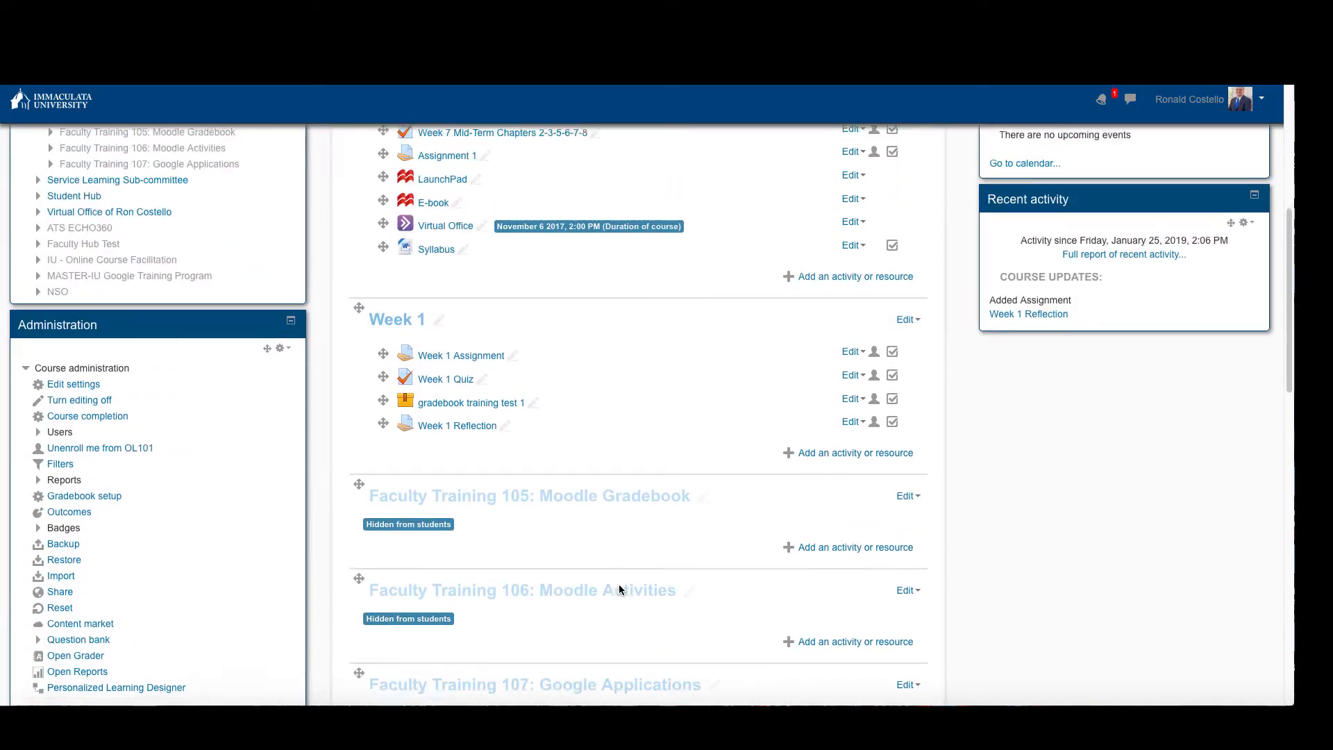
pyautogui.scroll(3, 620, 588)
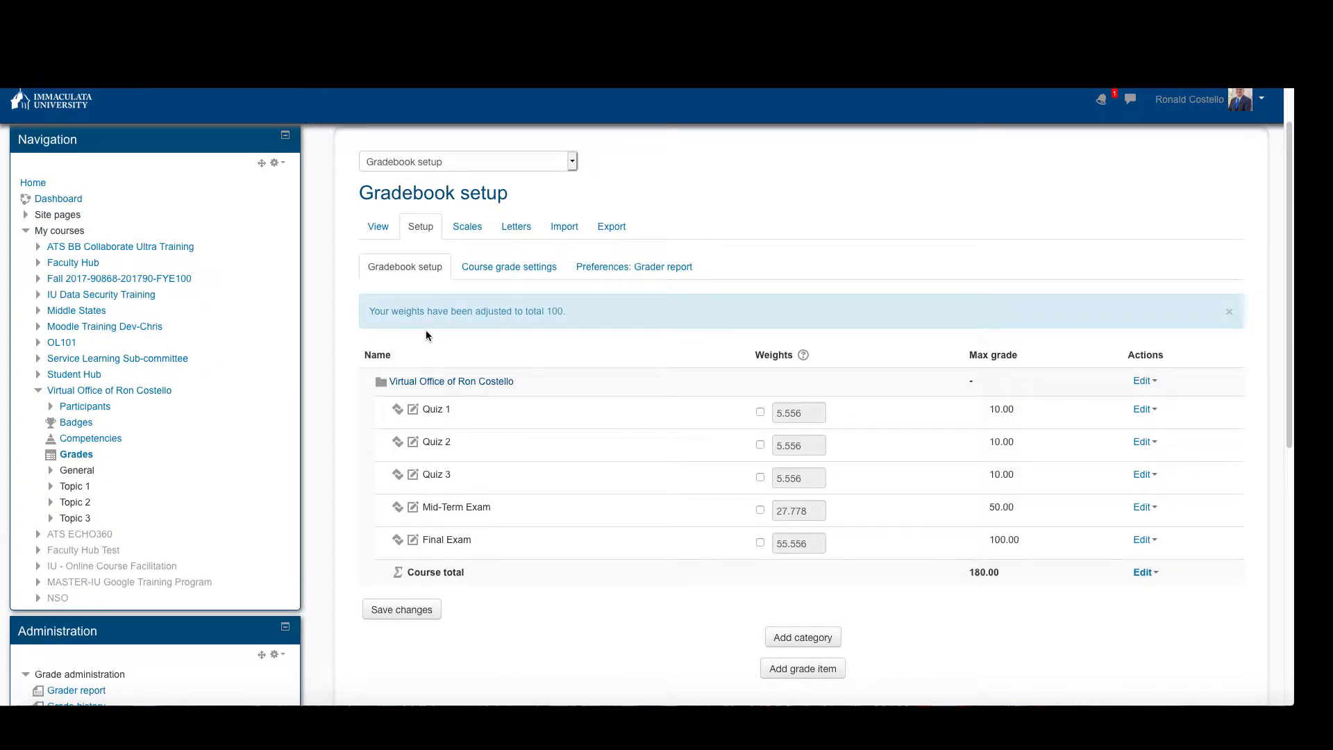
pyautogui.scroll(1, 438, 335)
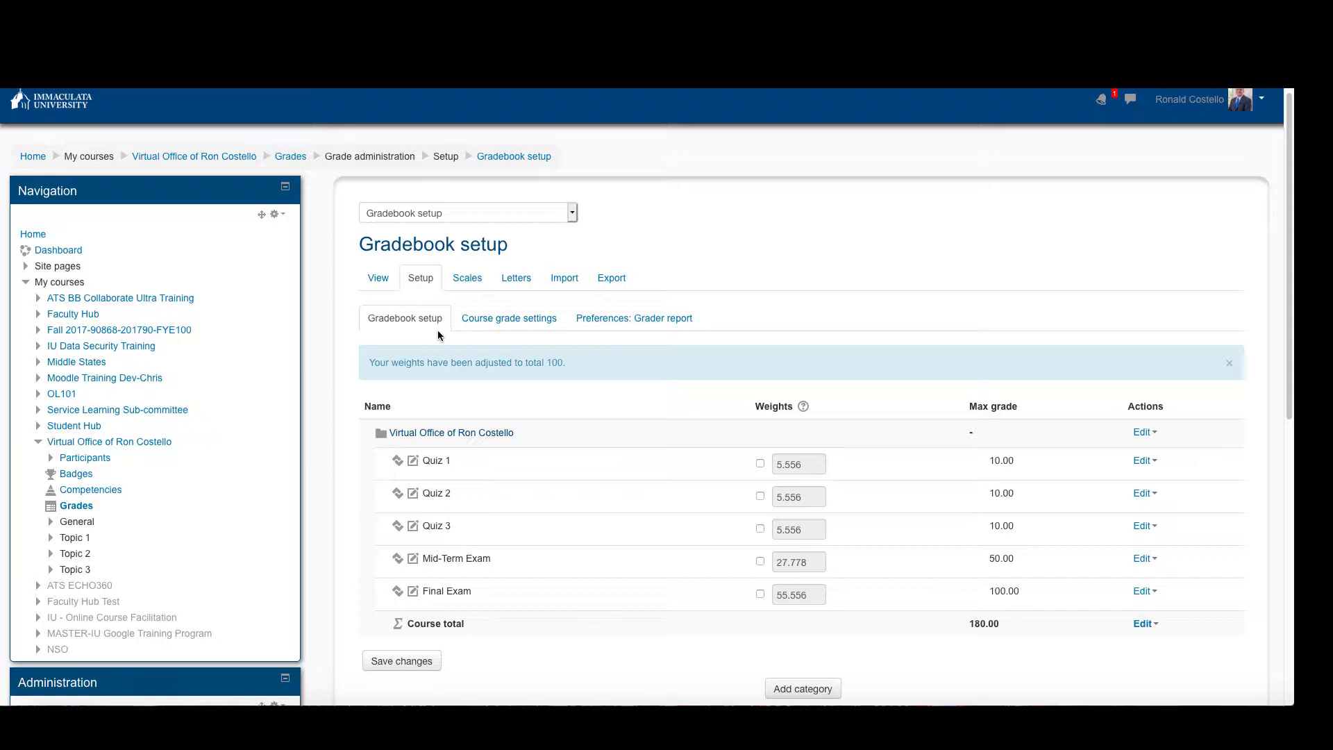
pyautogui.scroll(-2, 437, 335)
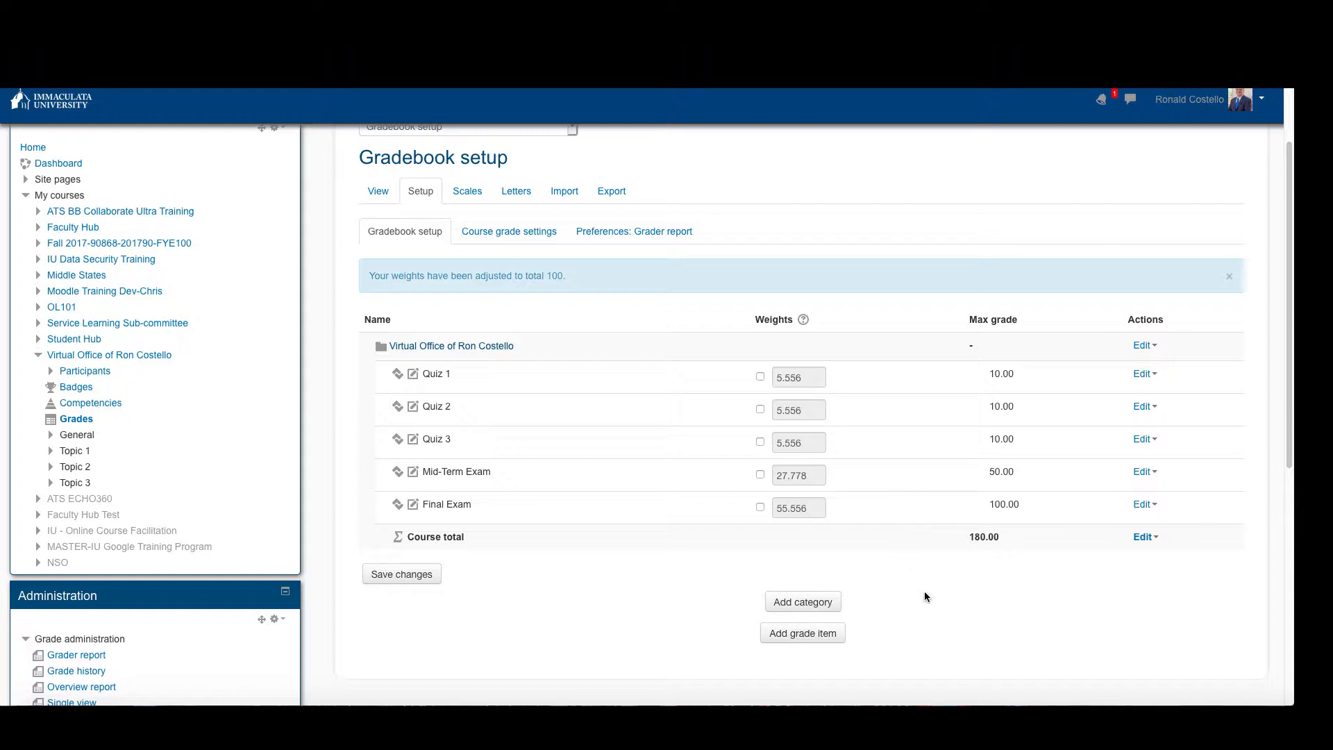
pyautogui.click(817, 636)
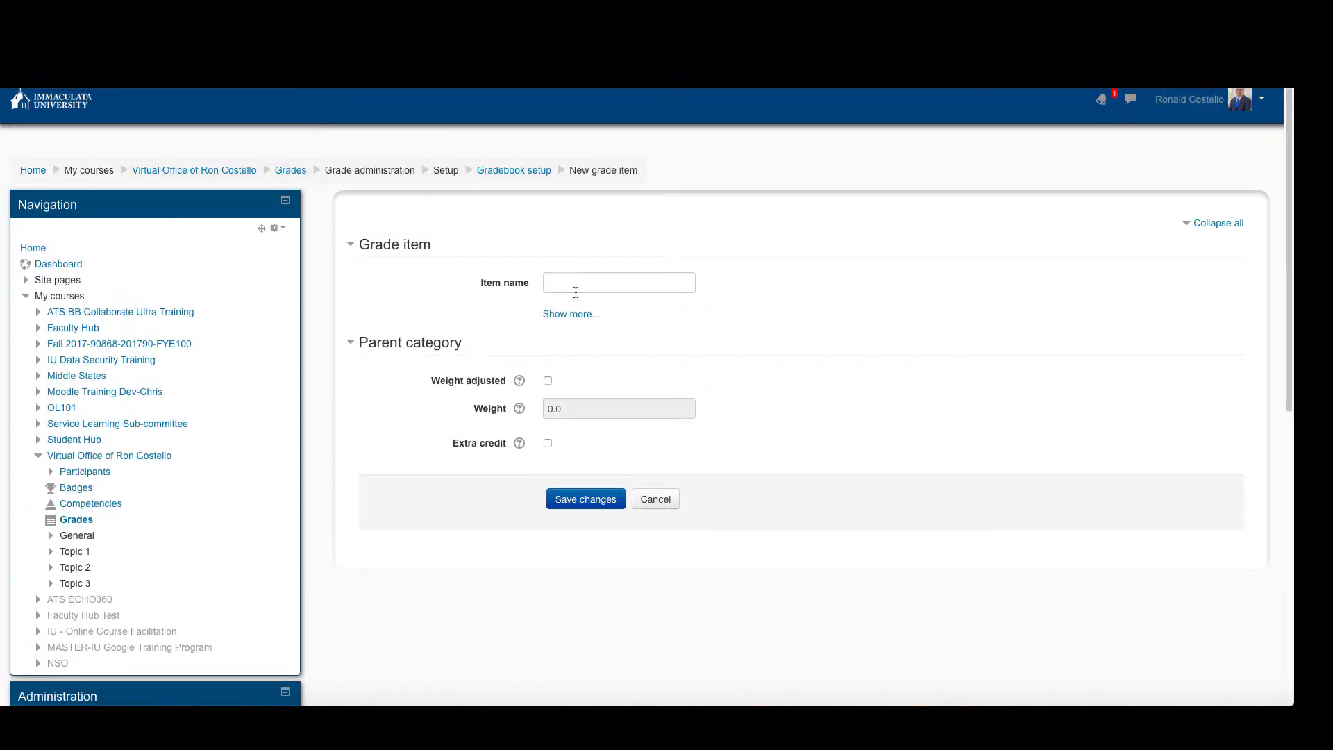
pyautogui.click(577, 291)
pyautogui.write('In clas')
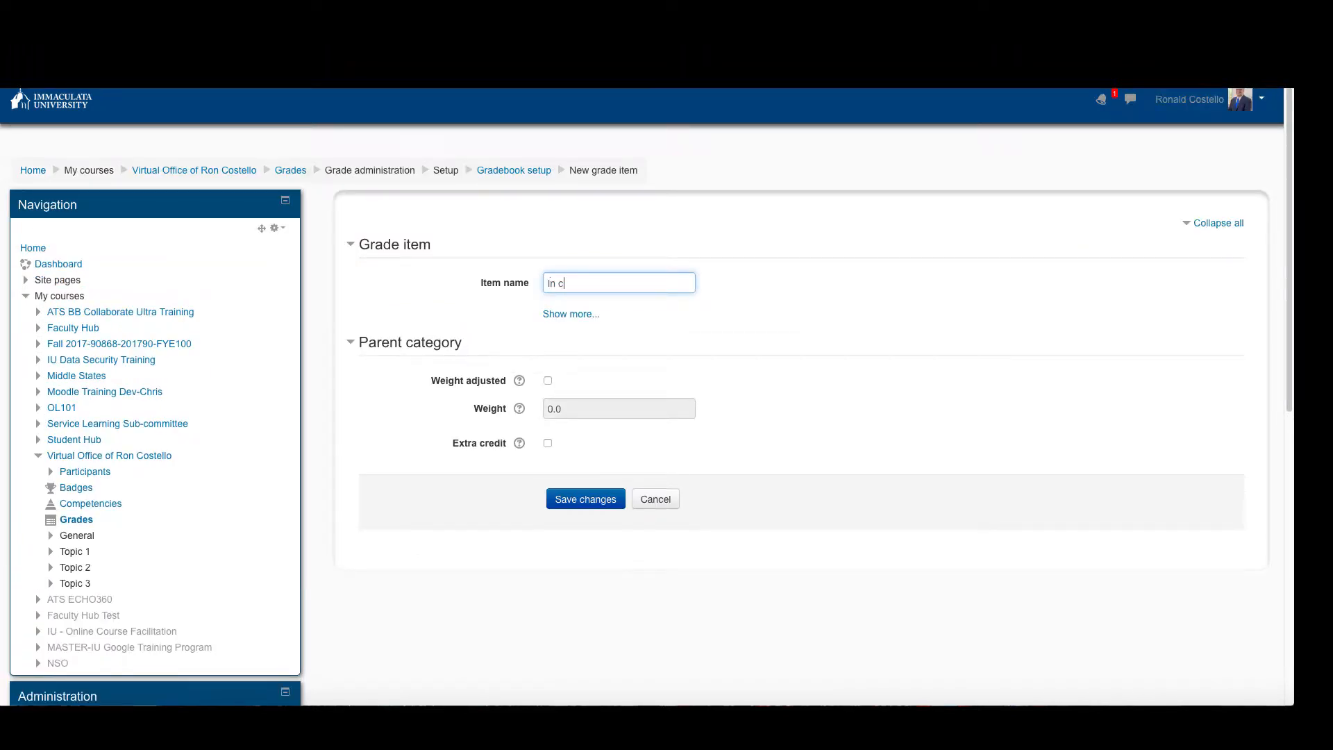
pyautogui.write('s essay')
pyautogui.click(555, 313)
pyautogui.scroll(-1, 463, 328)
pyautogui.scroll(-2, 463, 328)
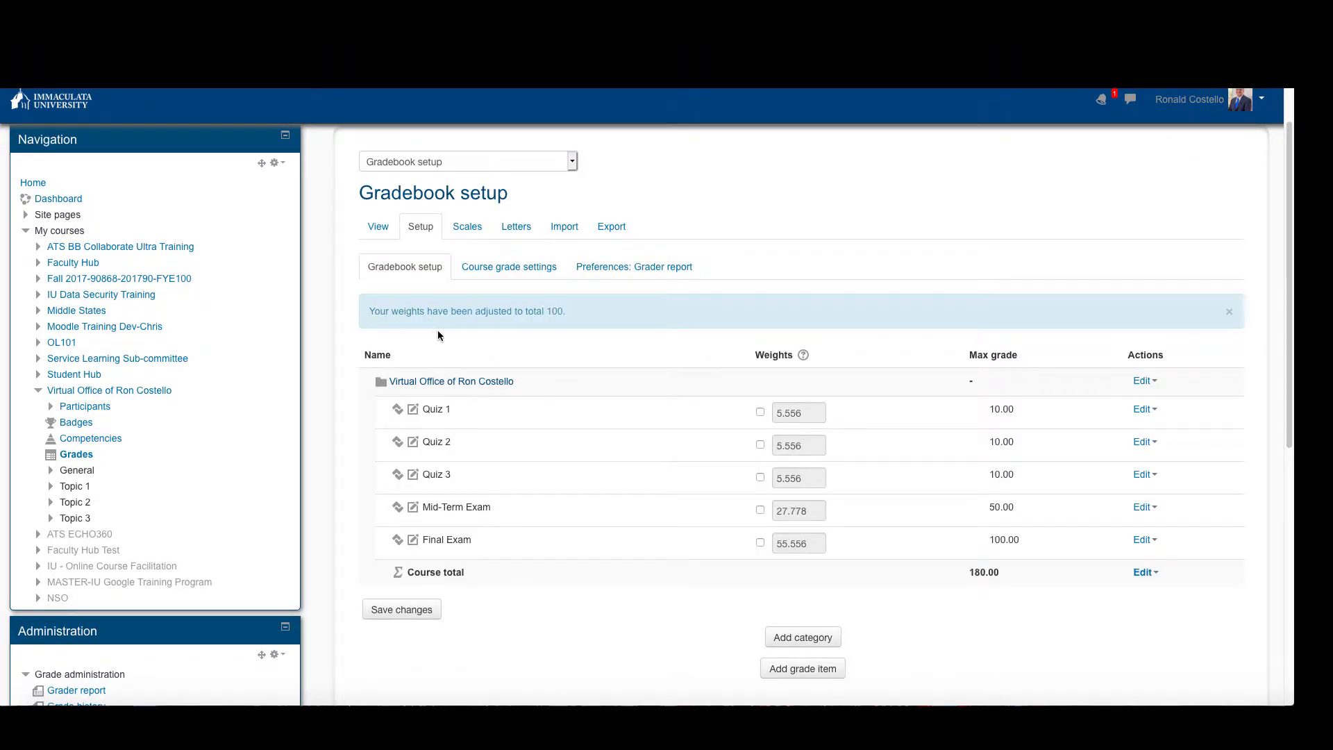
# Step: Start a new grade item in the gradebook setup, name it "In class essay" and show its additional settings
pyautogui.scroll(1, 438, 336)
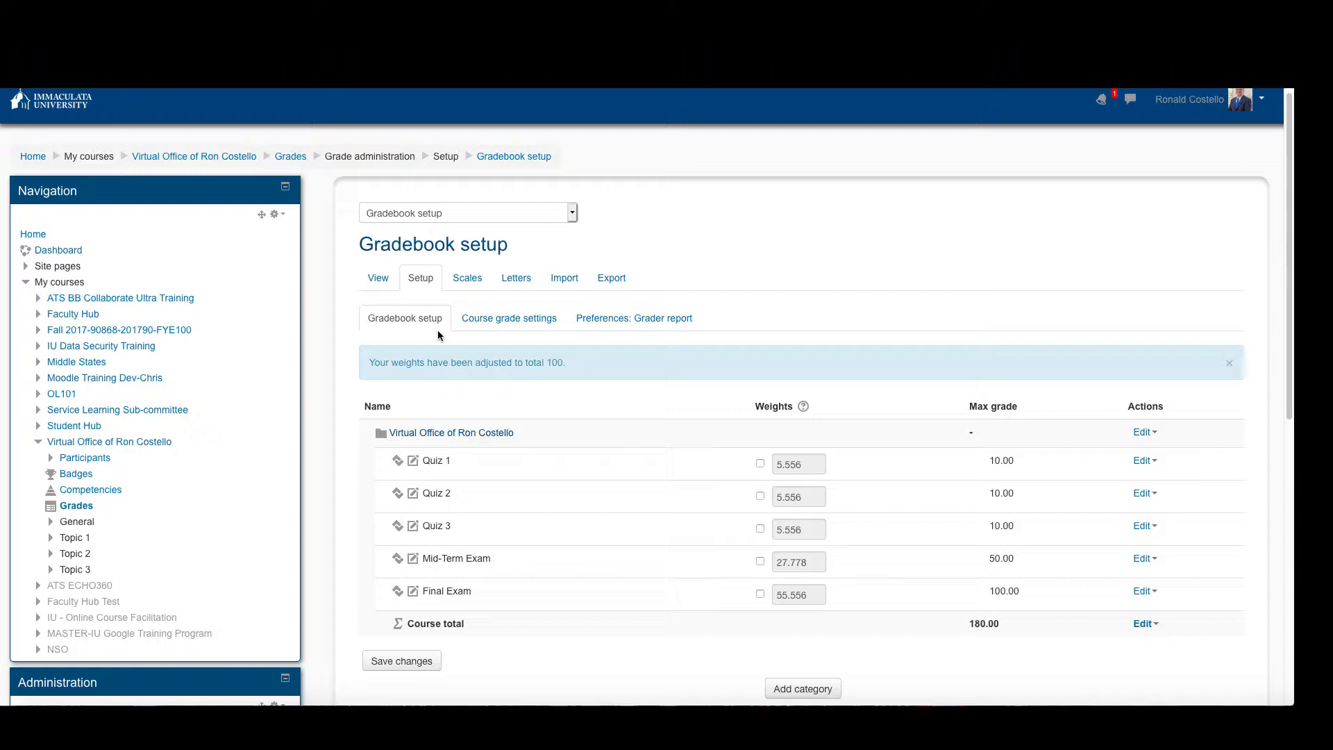
pyautogui.scroll(-2, 437, 336)
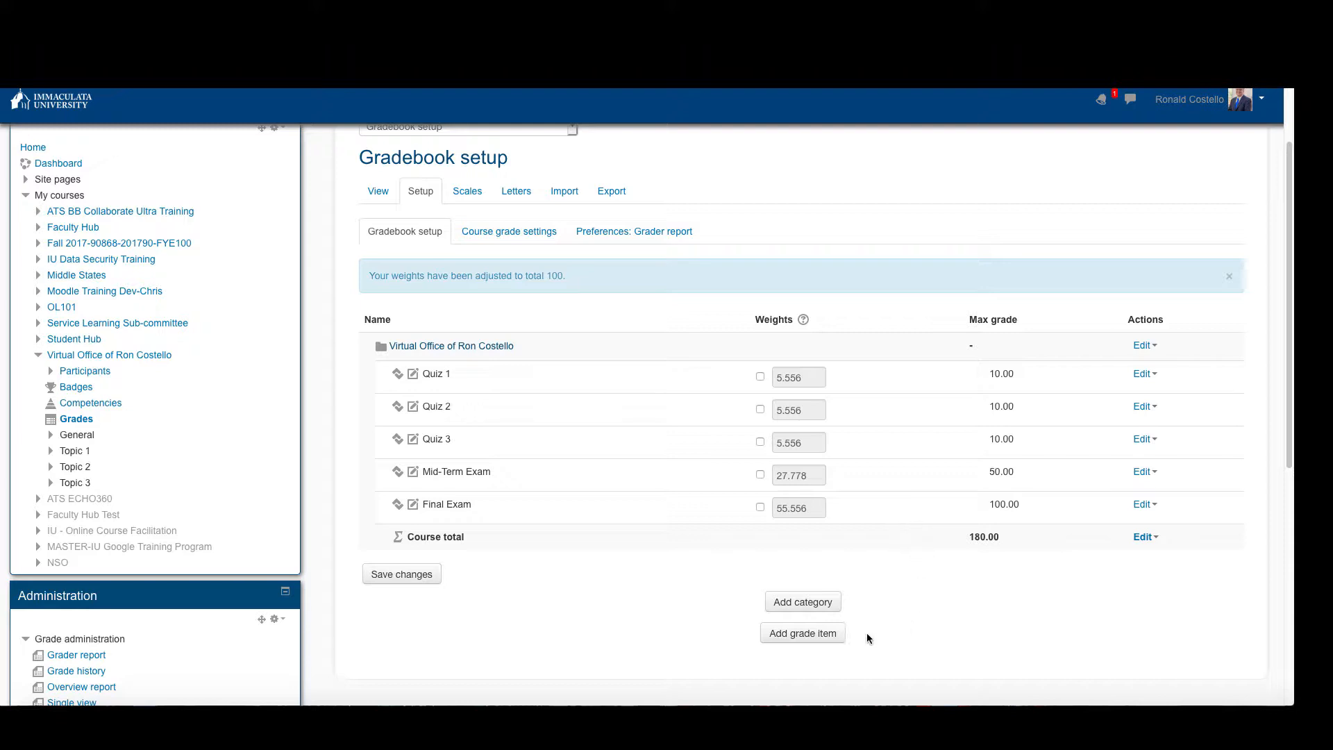
pyautogui.click(819, 637)
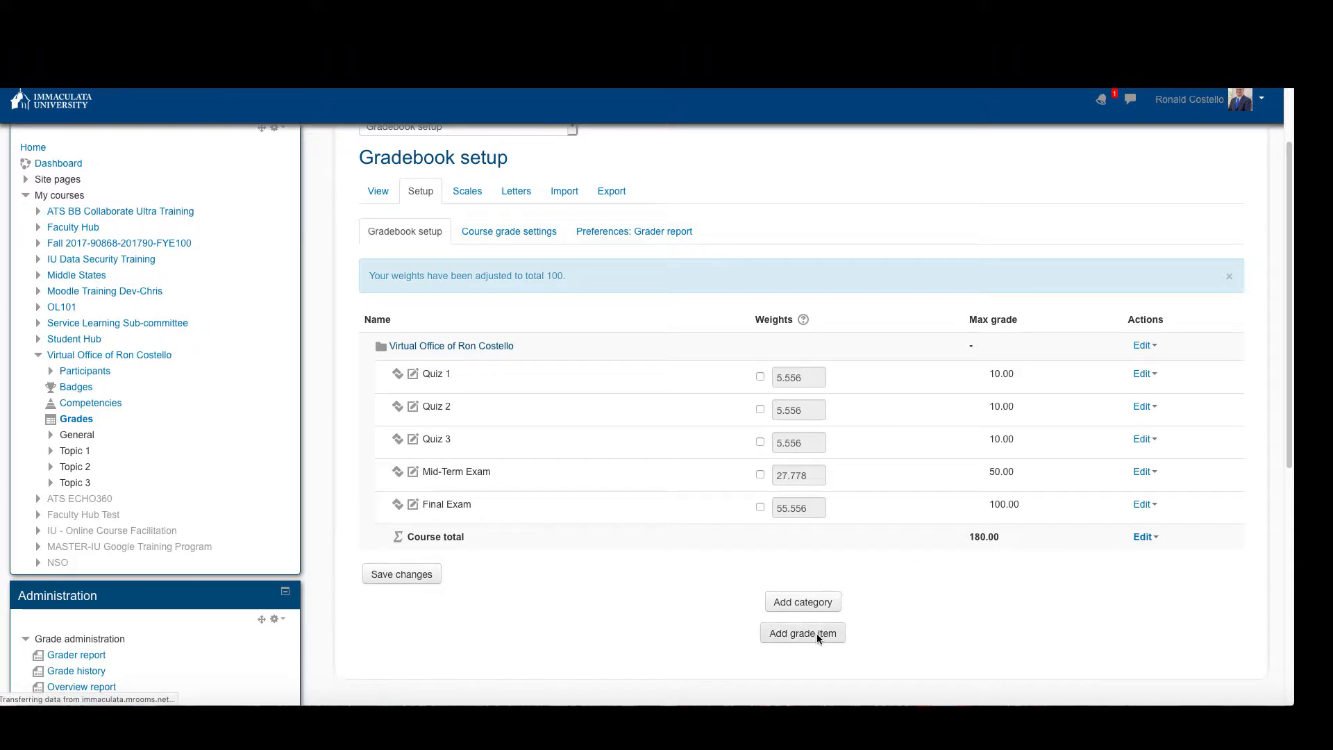
pyautogui.click(577, 290)
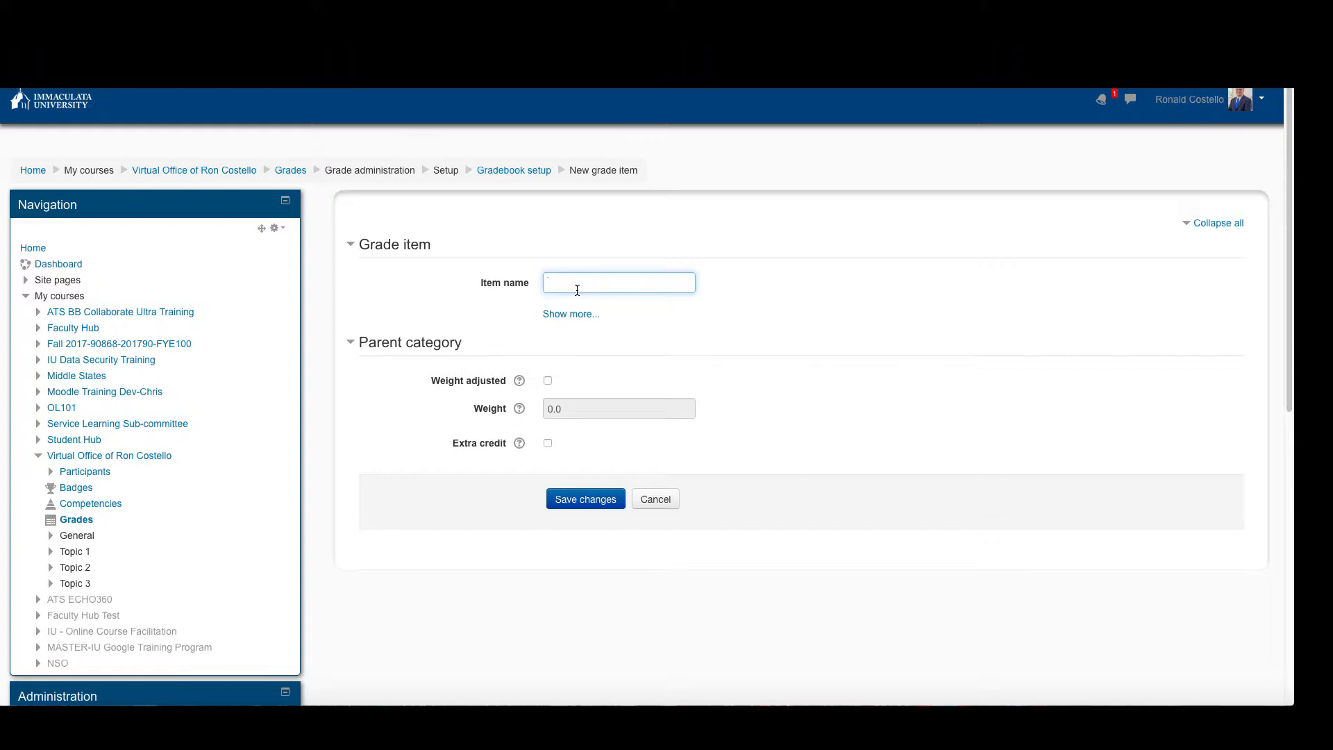
pyautogui.write('In class essay')
pyautogui.click(552, 316)
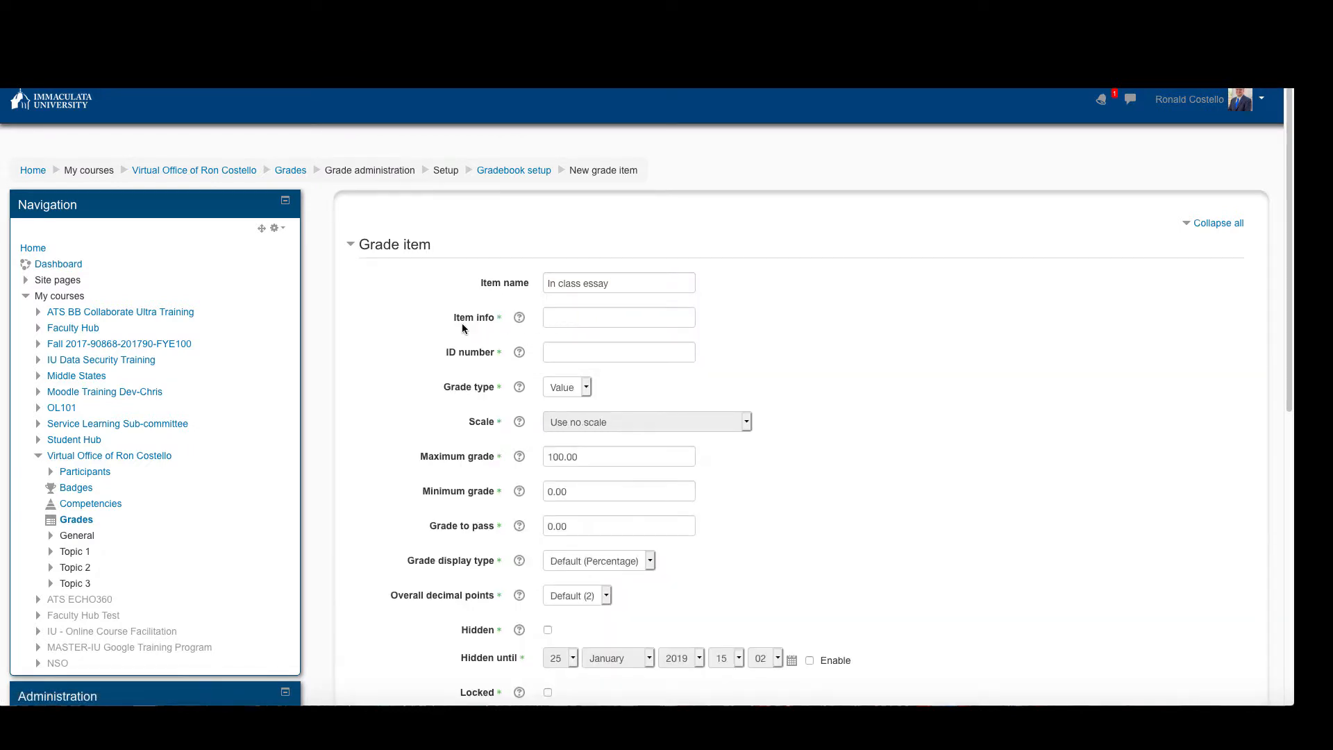
# Step: Set the maximum grade of the In class essay item to 25
pyautogui.scroll(-1, 461, 323)
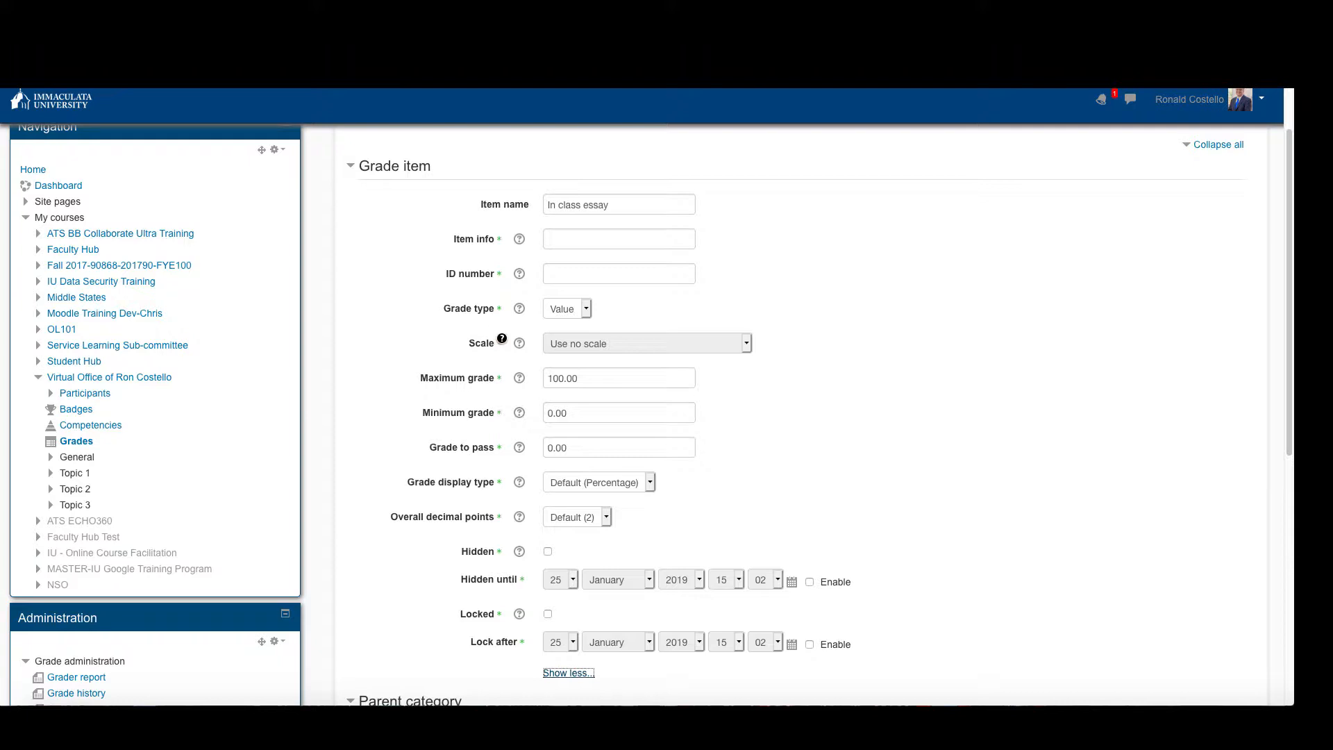
pyautogui.scroll(-1, 544, 356)
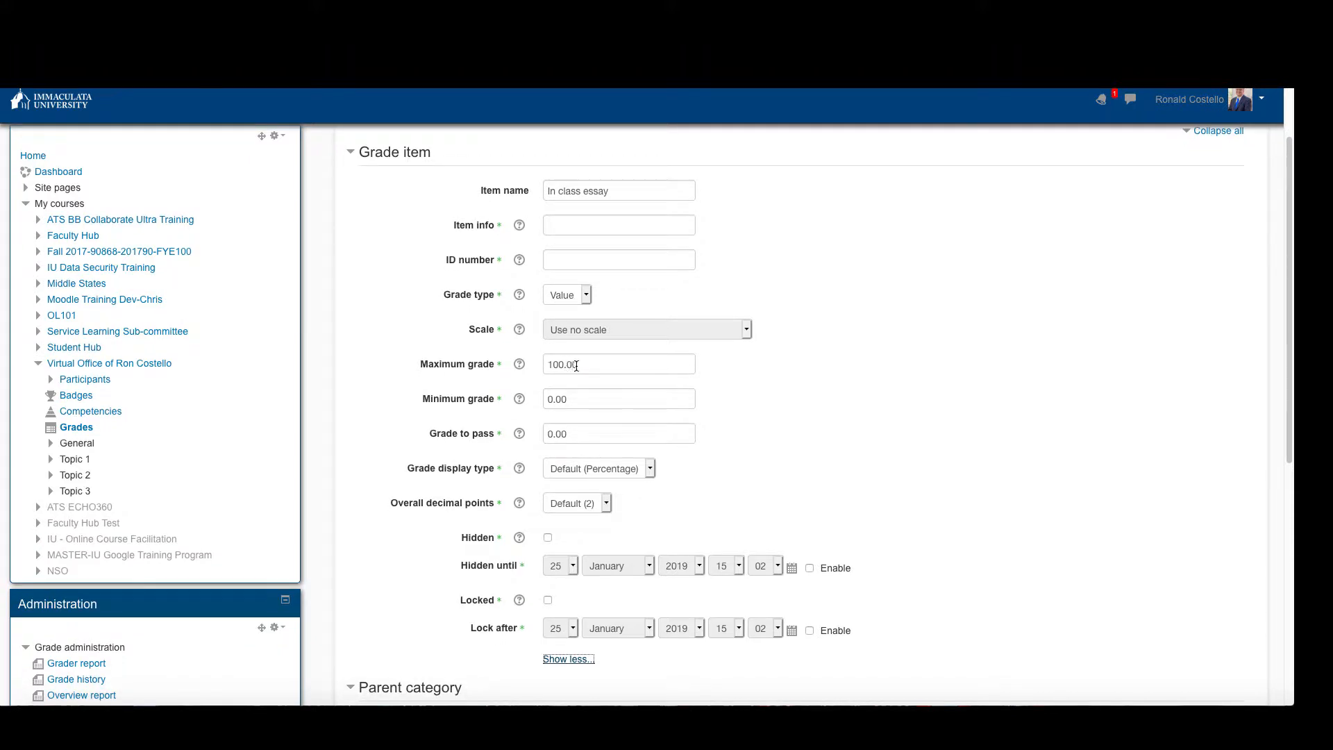
pyautogui.click(597, 364)
pyautogui.moveTo(597, 364); pyautogui.dragTo(511, 361)
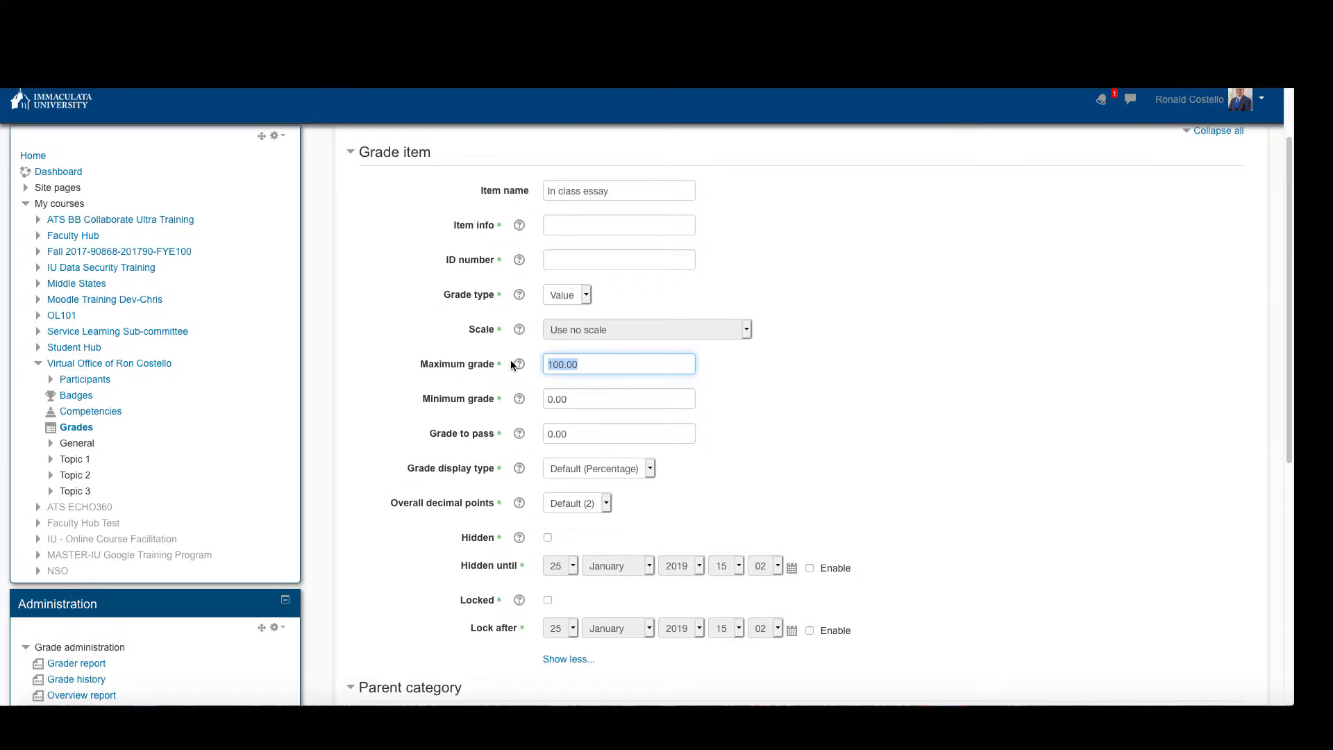
pyautogui.write('25')
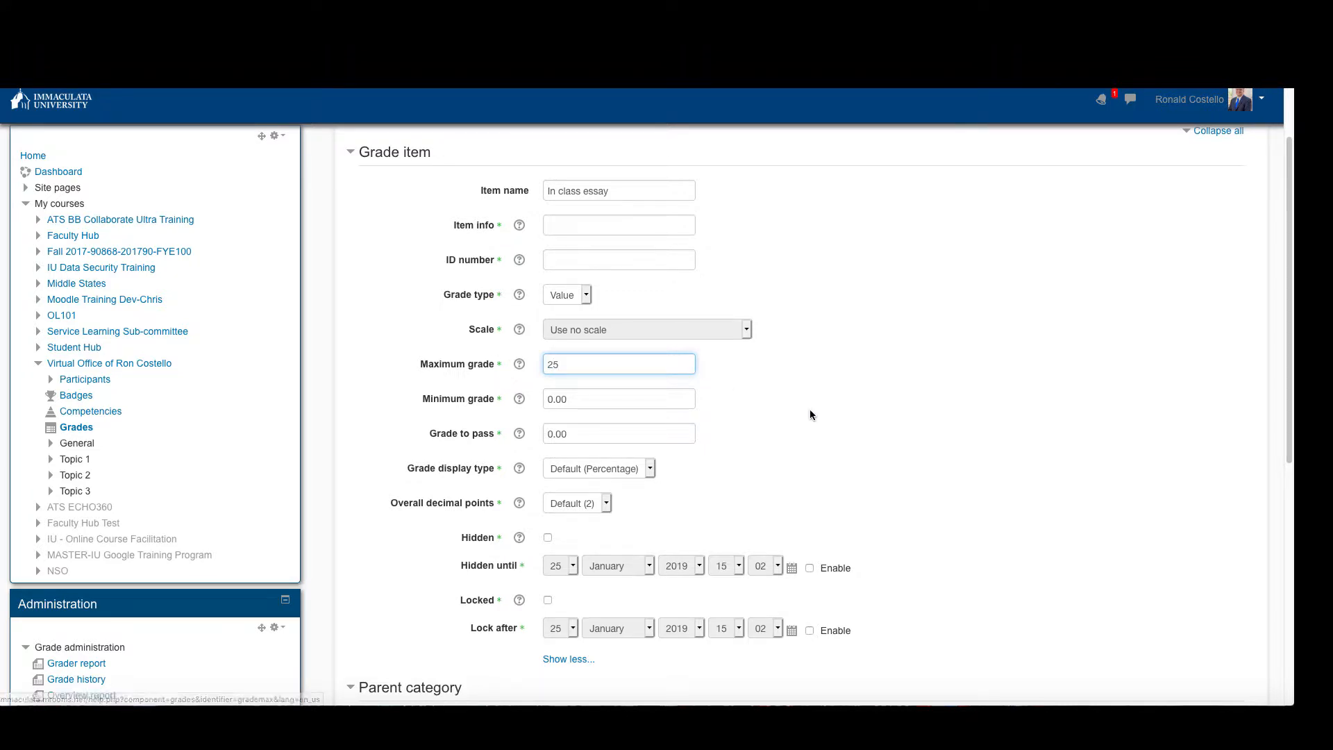
pyautogui.click(810, 414)
pyautogui.scroll(-1, 810, 415)
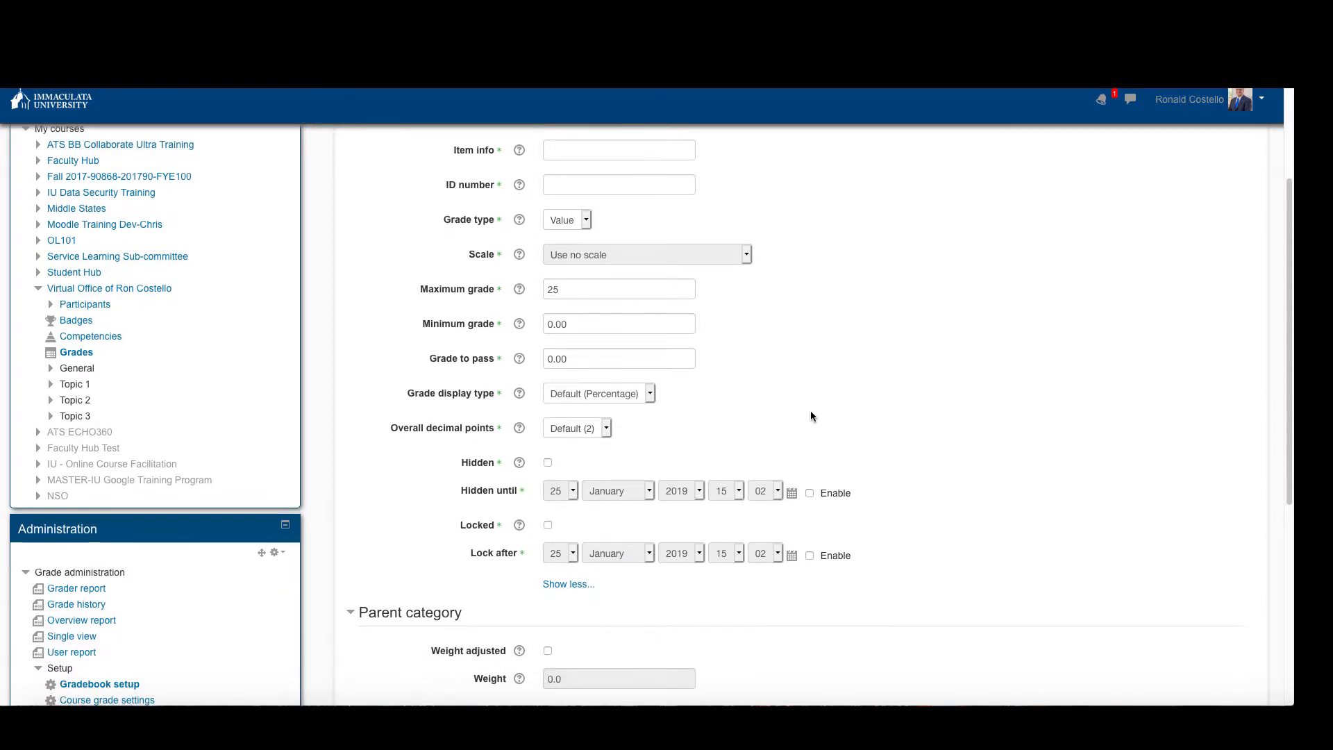
pyautogui.scroll(-4, 763, 431)
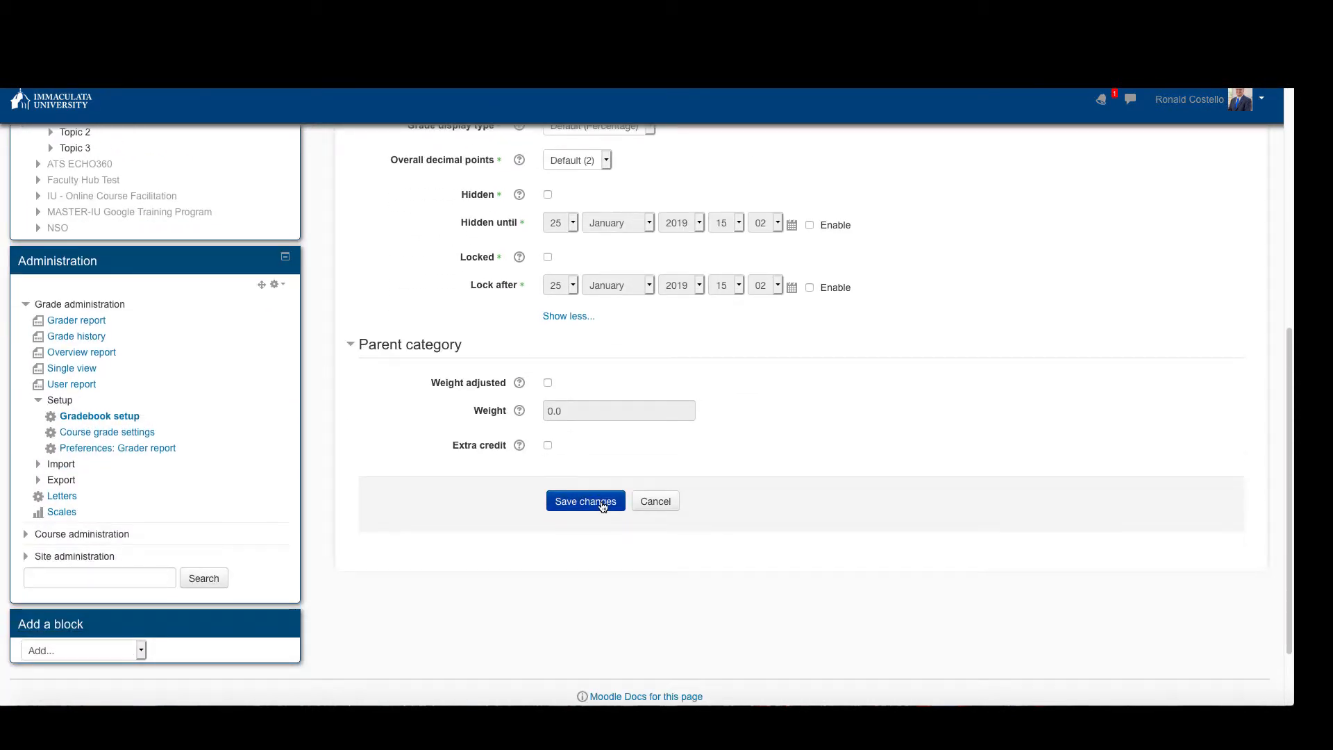
# Step: Save the In class essay grade item
pyautogui.click(601, 502)
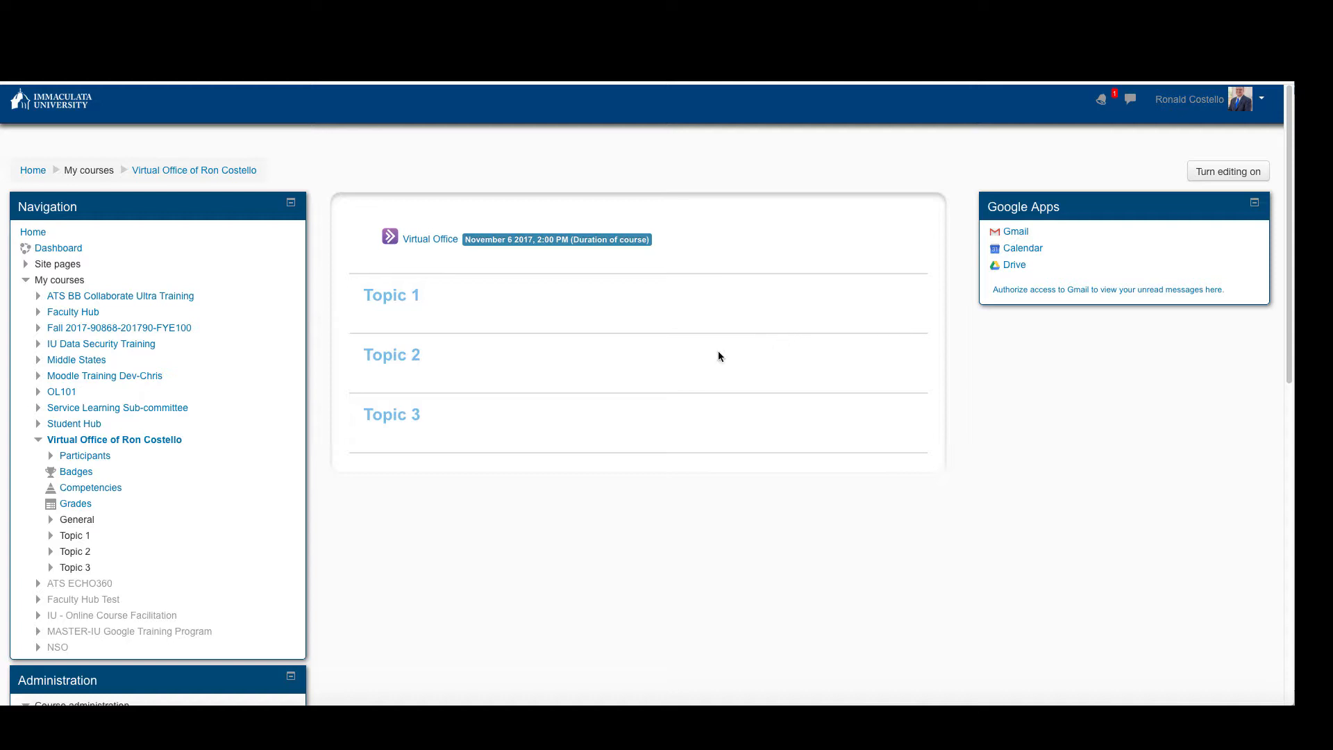
# Step: Start a new grade category in the virtual office course's gradebook setup and name it "Quizzes"
pyautogui.click(82, 508)
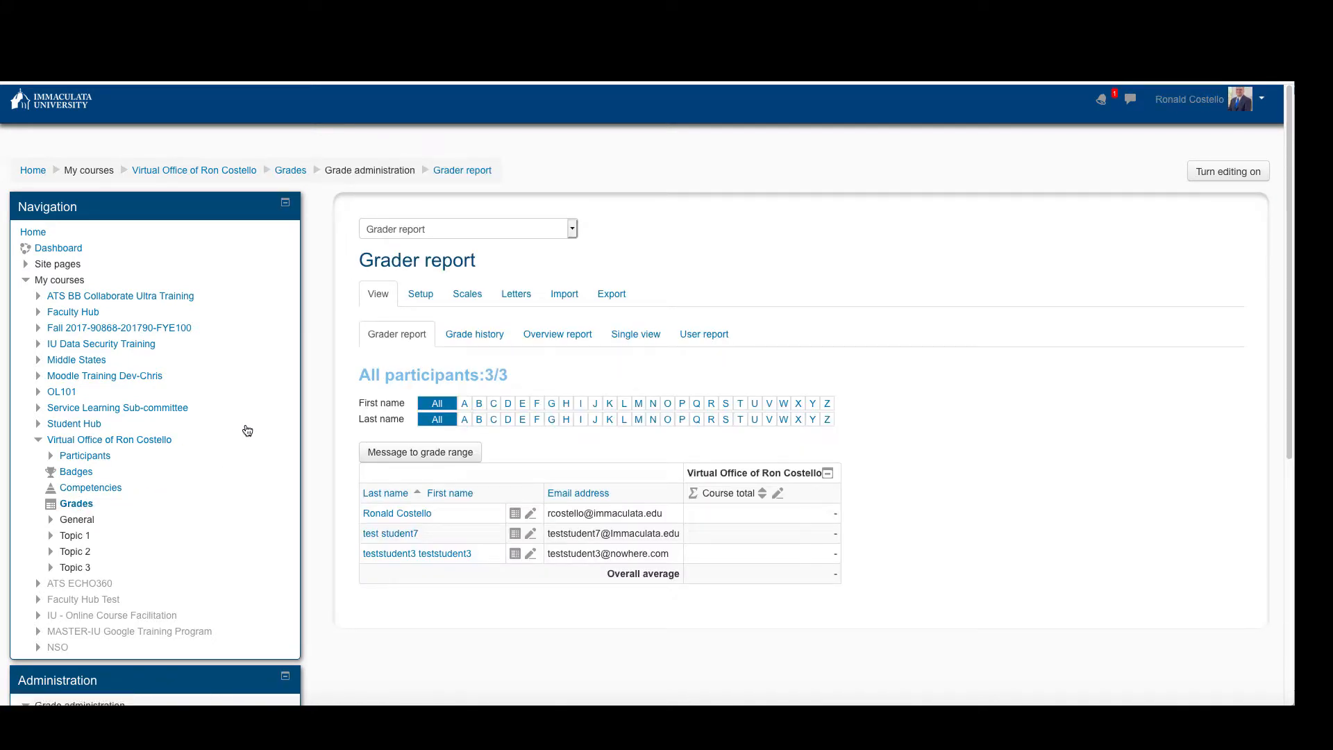
pyautogui.click(418, 294)
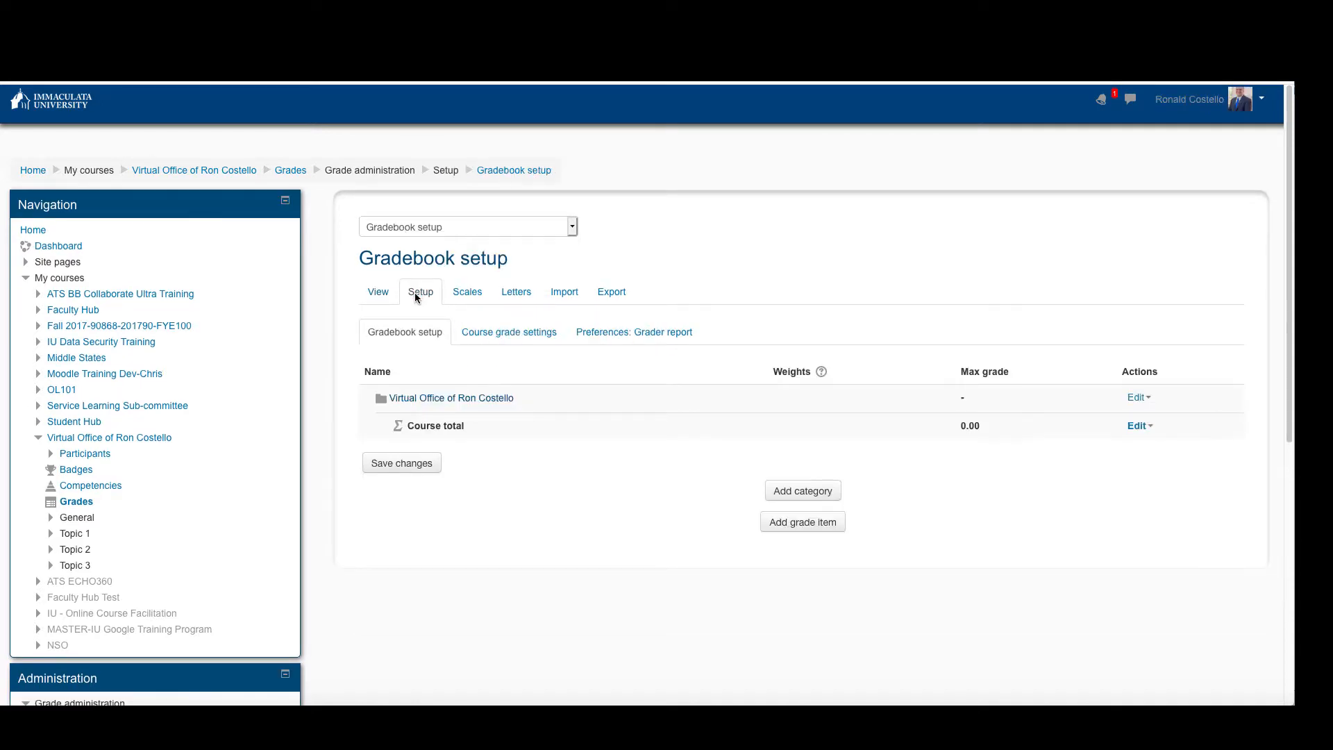
pyautogui.click(790, 500)
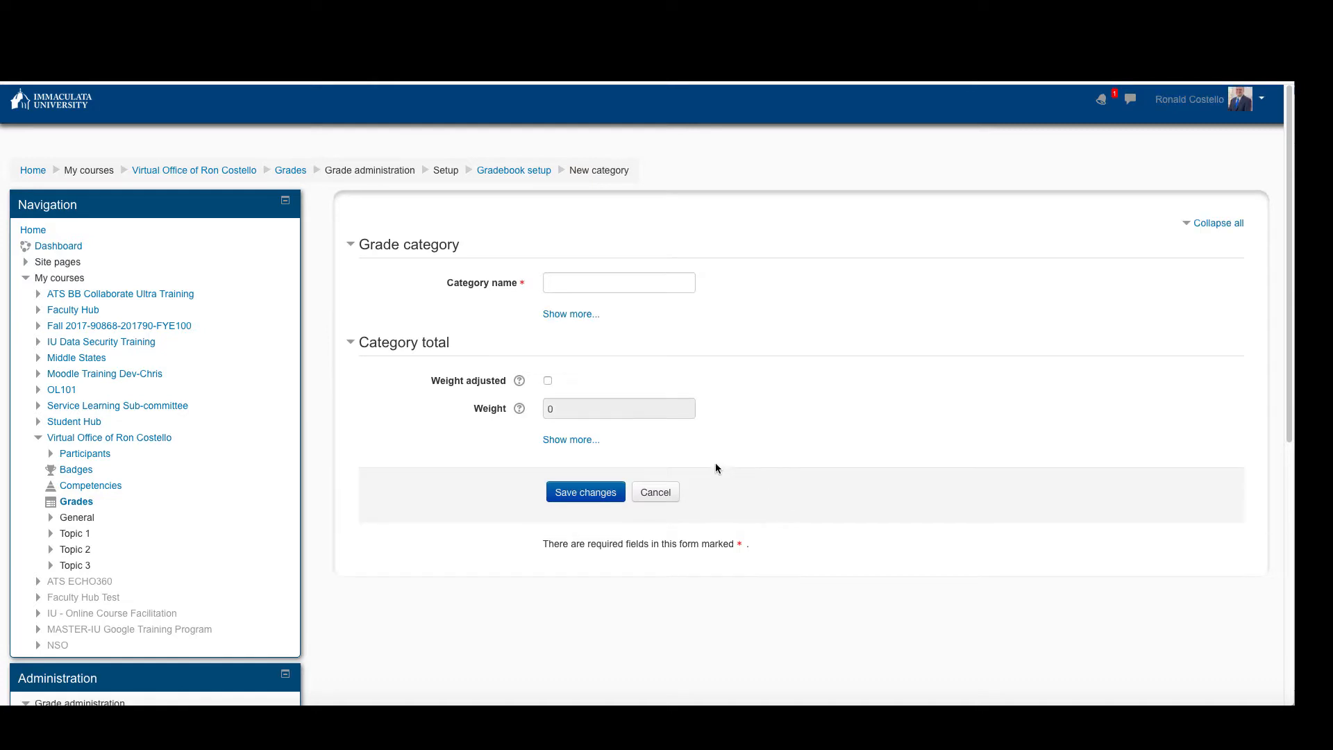
pyautogui.click(572, 280)
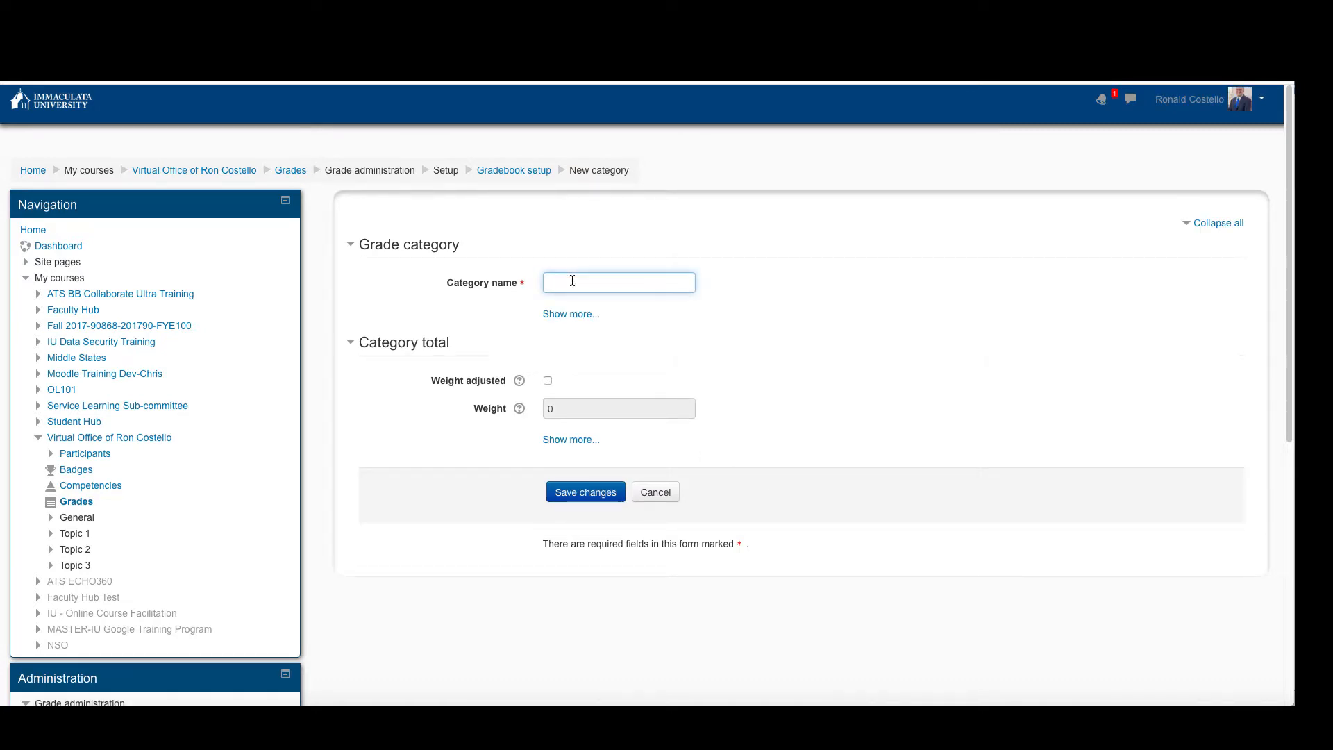
pyautogui.write('Quizzes')
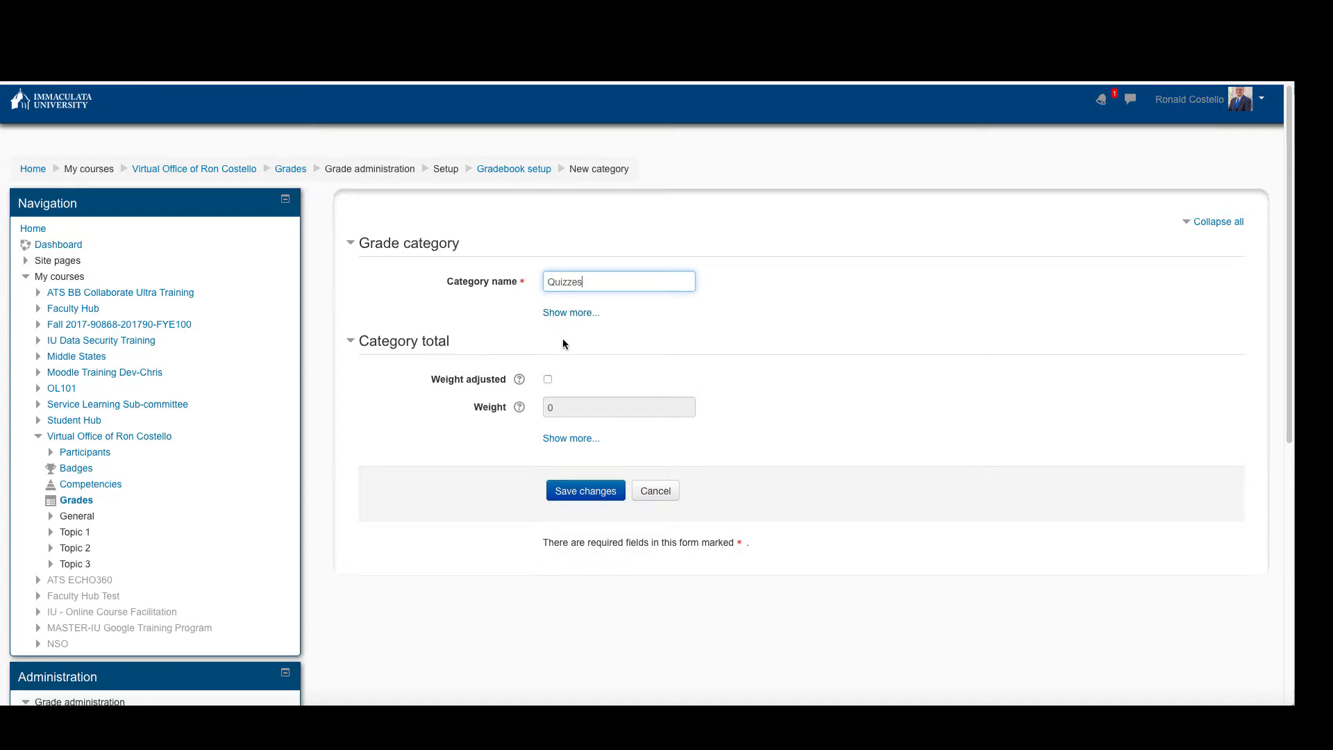
# Step: Enable weight adjustment for the Quizzes category, set its weight to 20 and save it
pyautogui.click(547, 380)
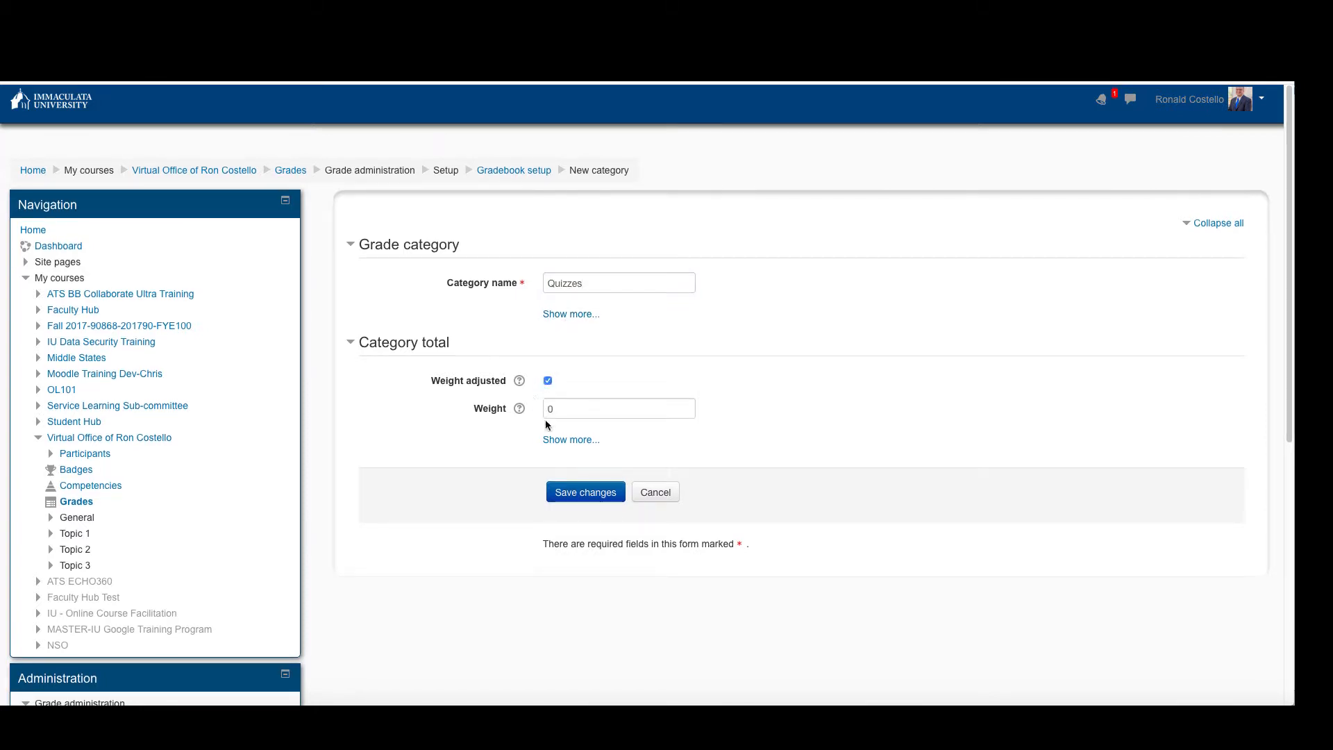
pyautogui.moveTo(564, 413); pyautogui.dragTo(542, 410)
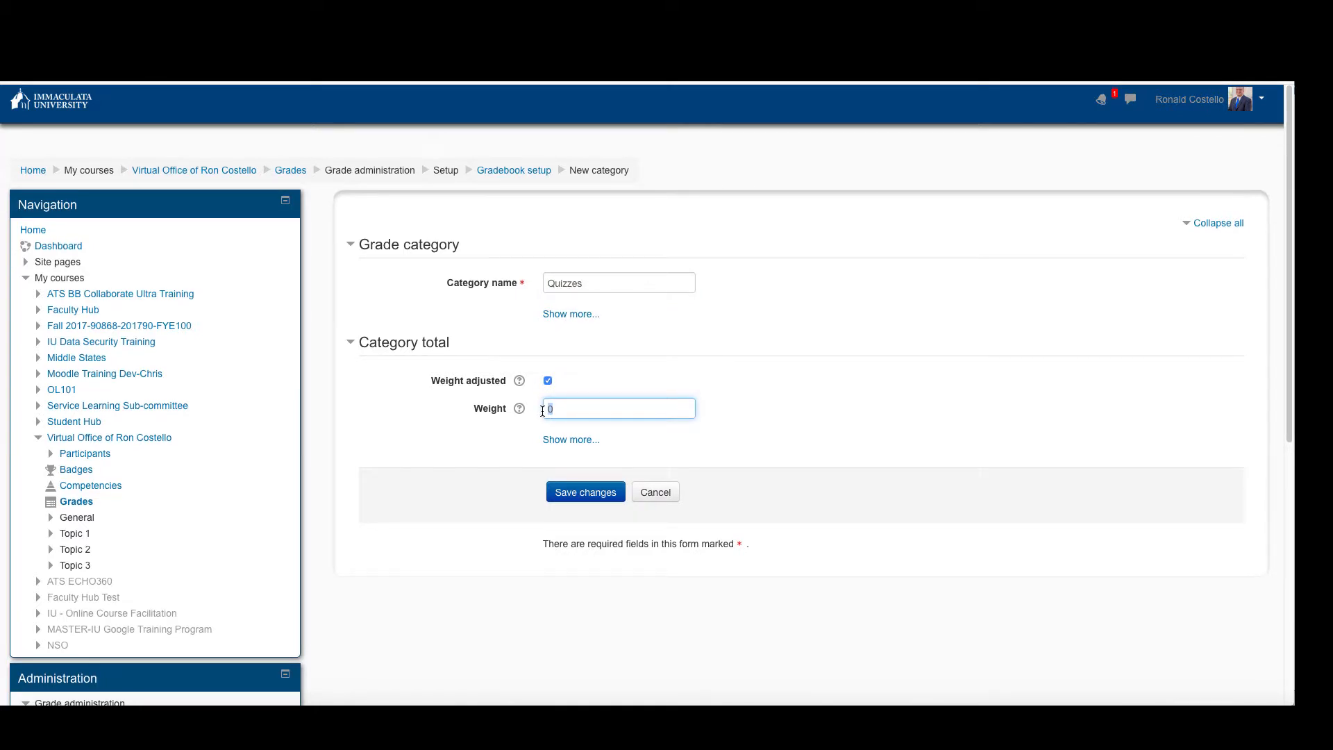
pyautogui.write('20')
pyautogui.click(585, 494)
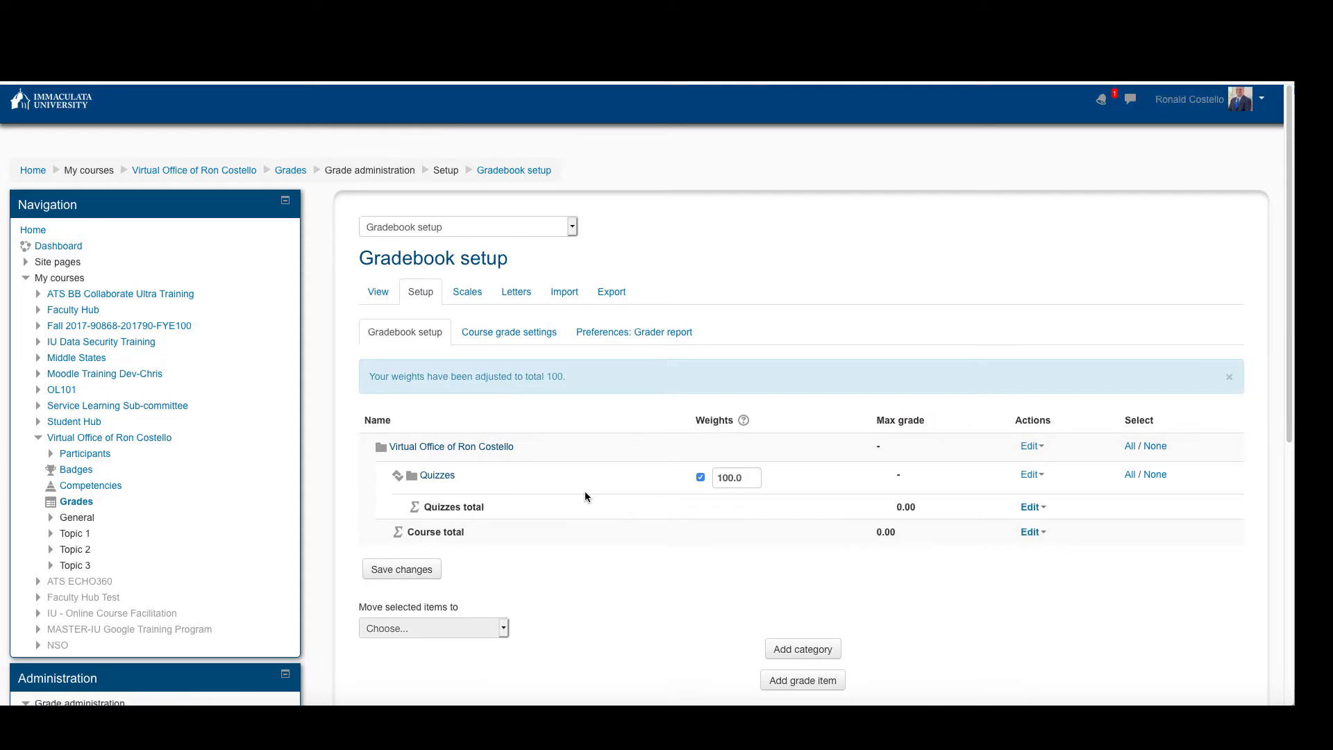
# Step: Start another grade category in the gradebook setup and name it "Mid-term"
pyautogui.scroll(-1, 581, 489)
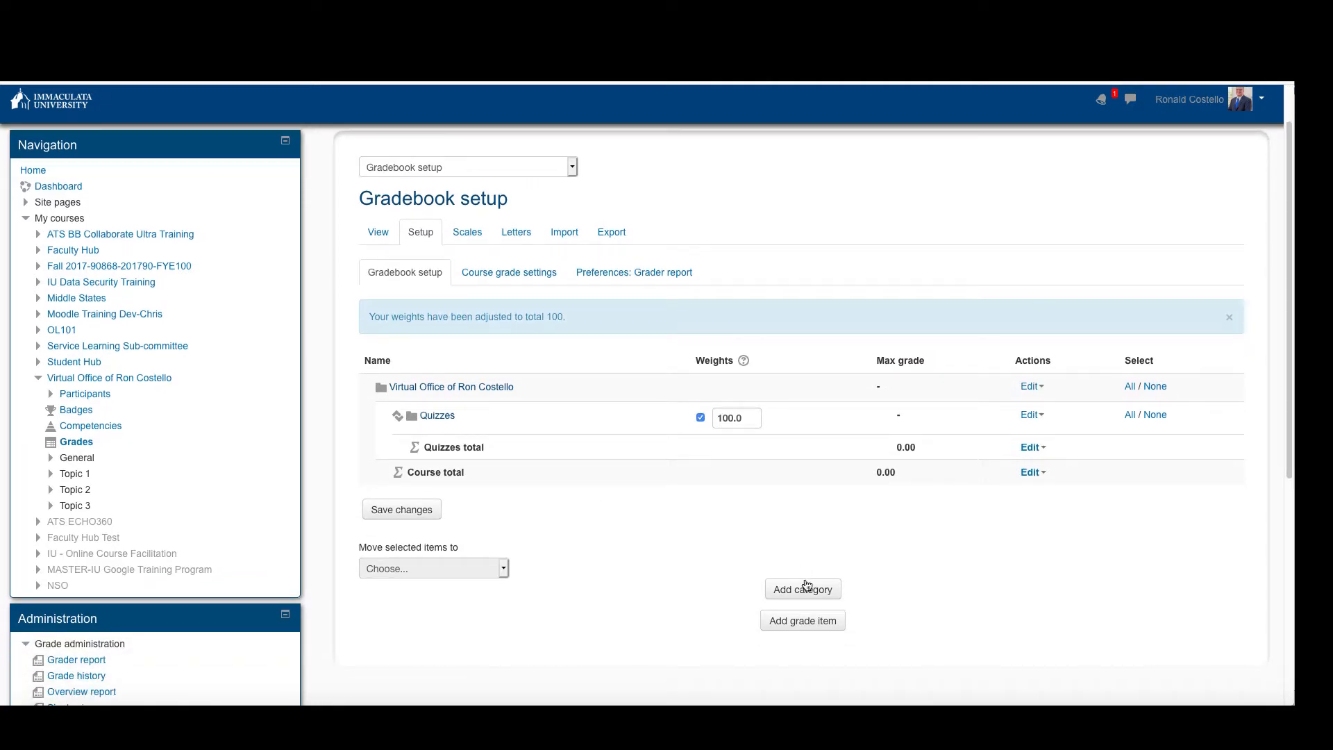
pyautogui.click(805, 588)
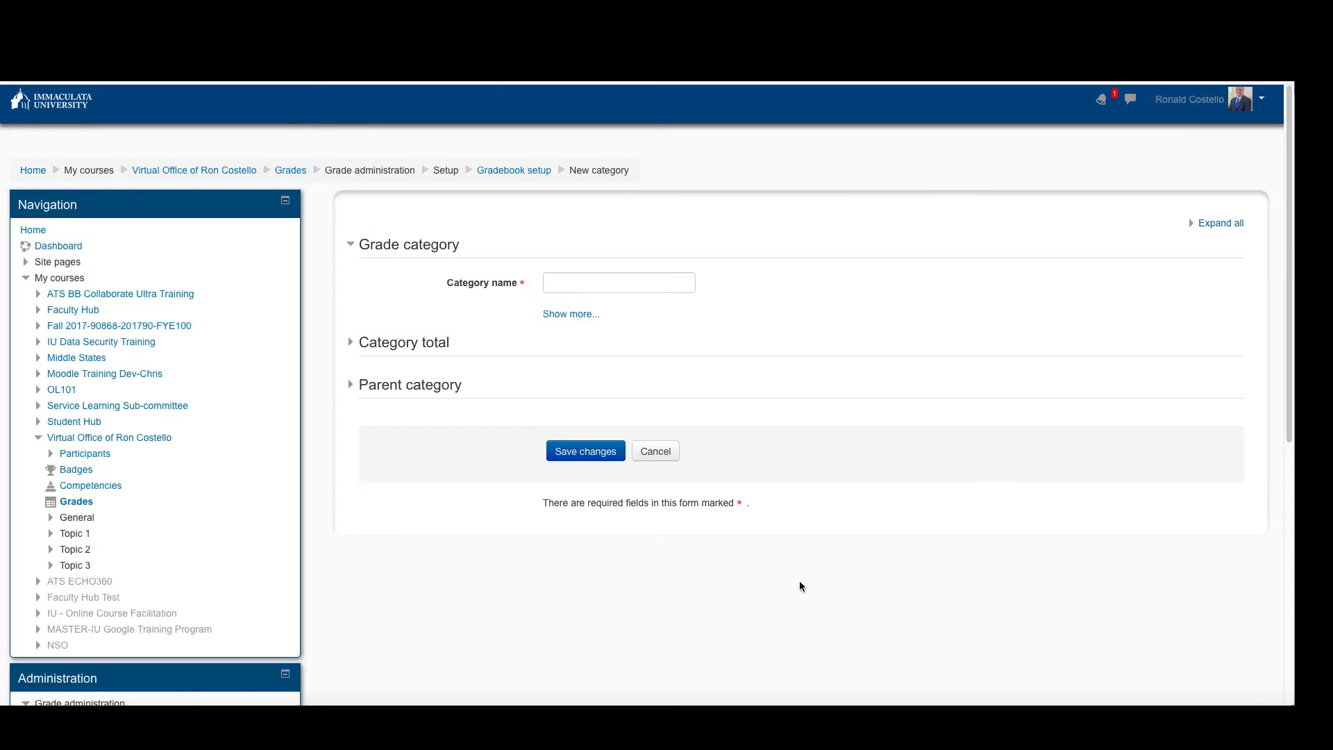
pyautogui.click(590, 283)
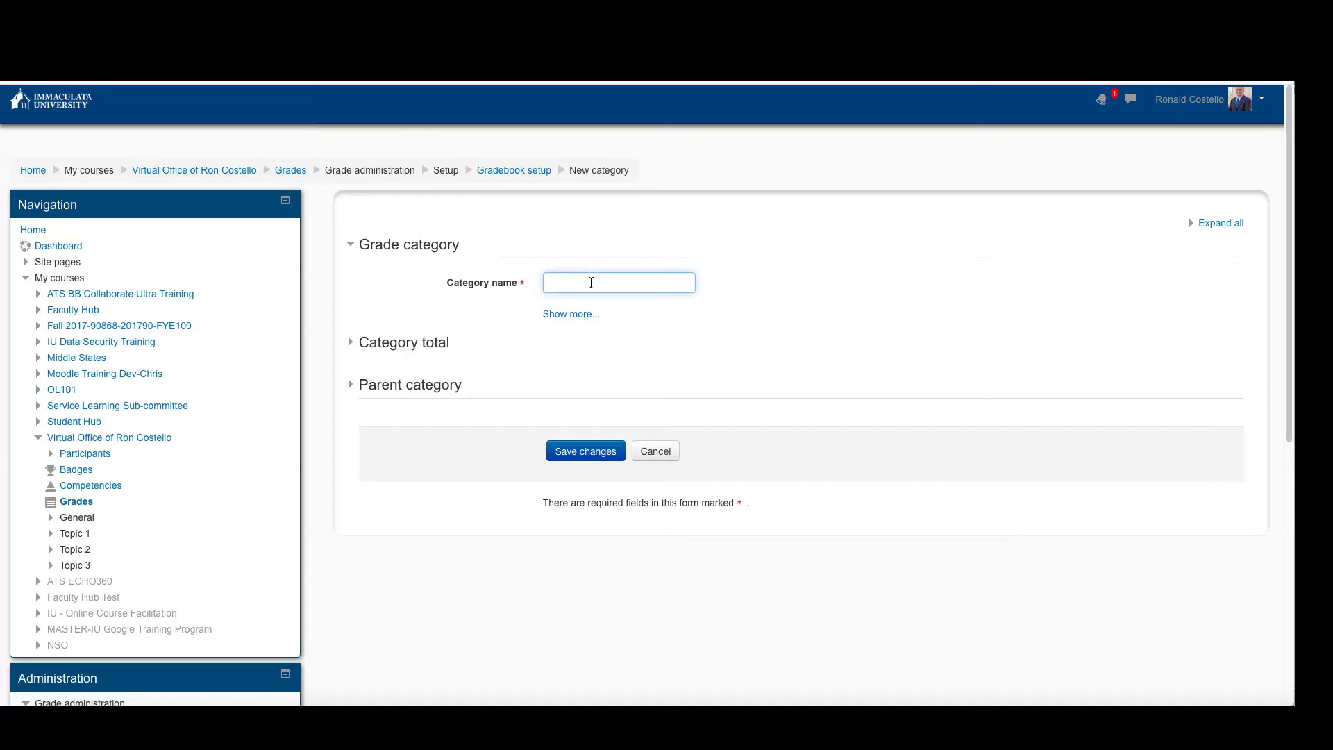
pyautogui.write('Mid-term')
# Step: Enable weight adjustment for the Mid-term category, set its weight to 35 and save it
pyautogui.click(416, 402)
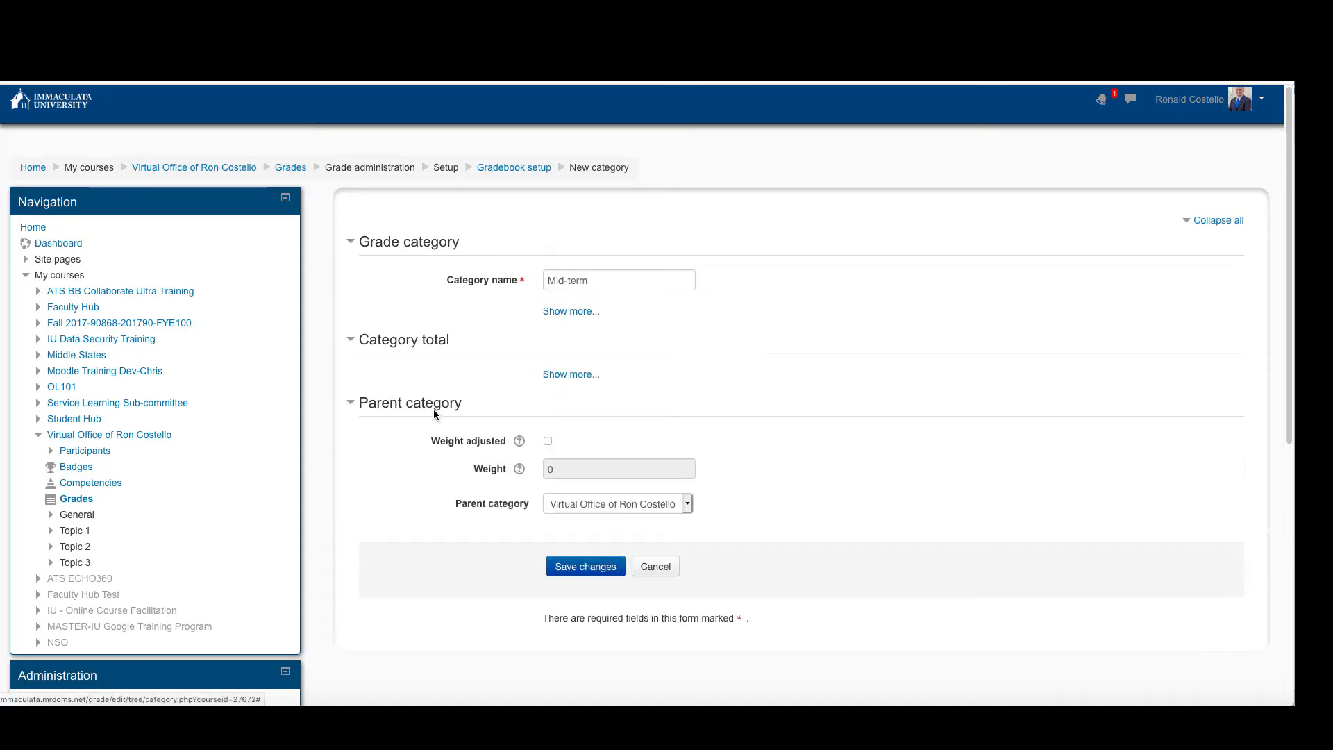
pyautogui.click(548, 442)
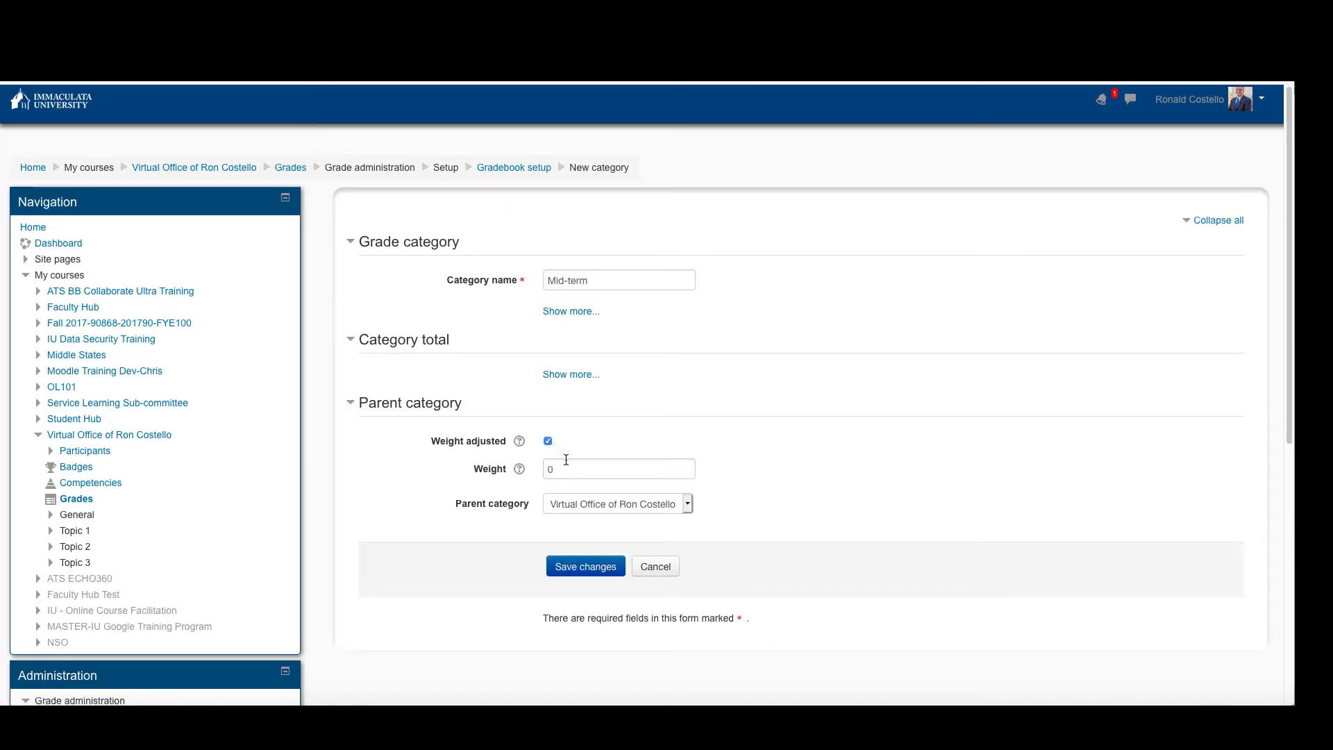
pyautogui.moveTo(571, 467); pyautogui.dragTo(534, 467)
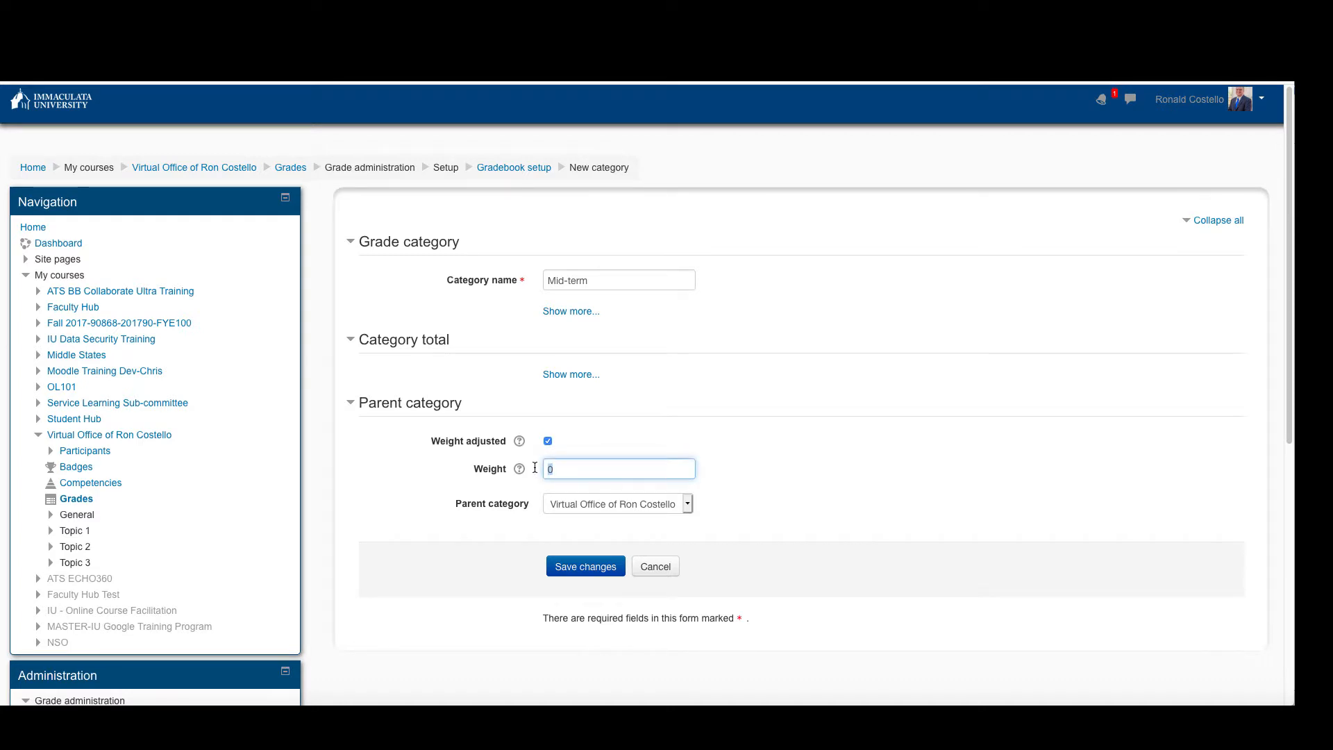
pyautogui.write('35')
pyautogui.click(595, 568)
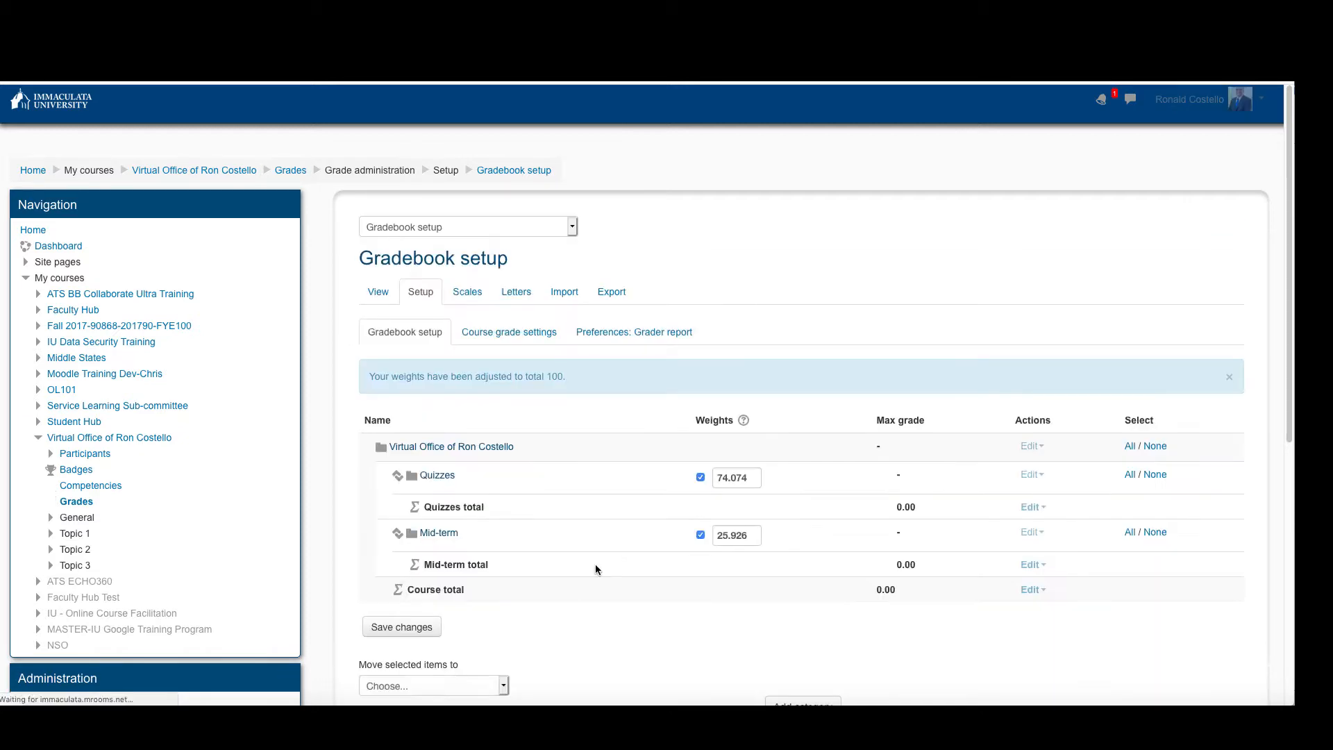
# Step: Start a third grade category in the gradebook setup and name it "Final Exam"
pyautogui.scroll(-2, 587, 559)
pyautogui.scroll(-3, 587, 559)
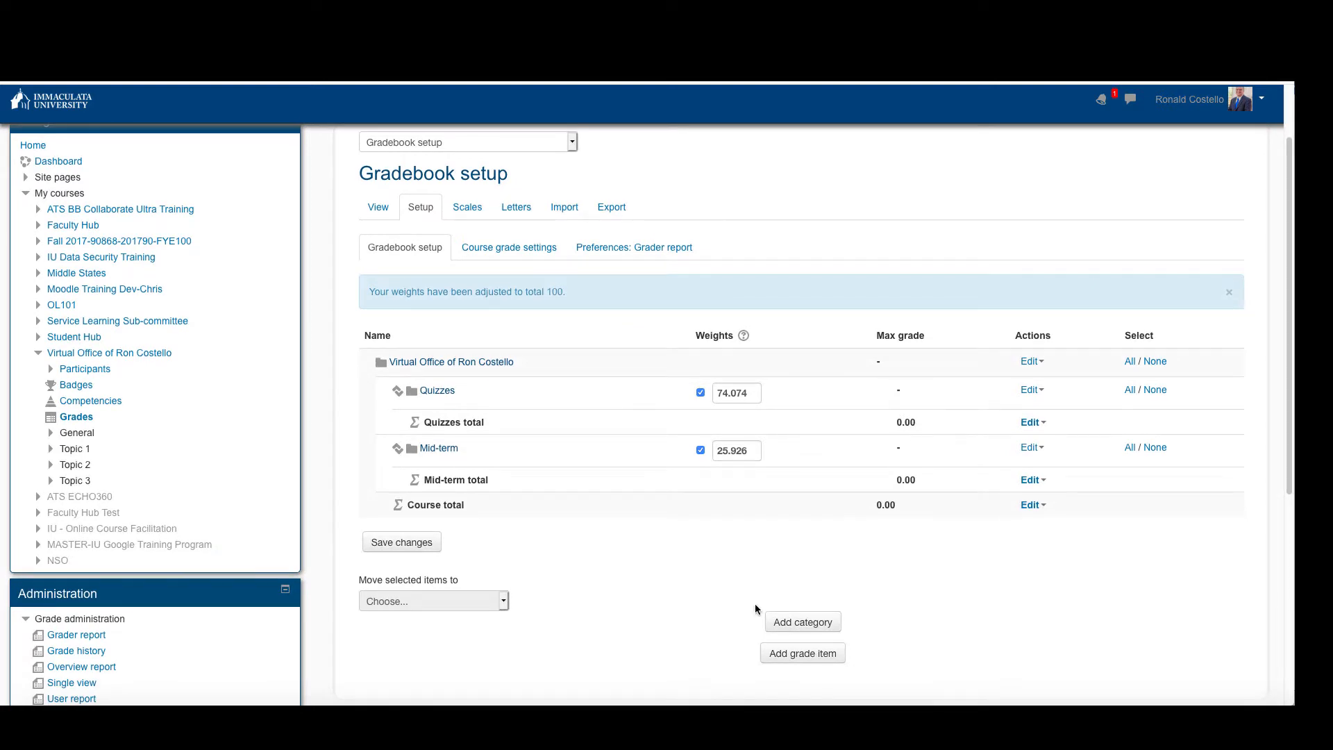
pyautogui.click(804, 620)
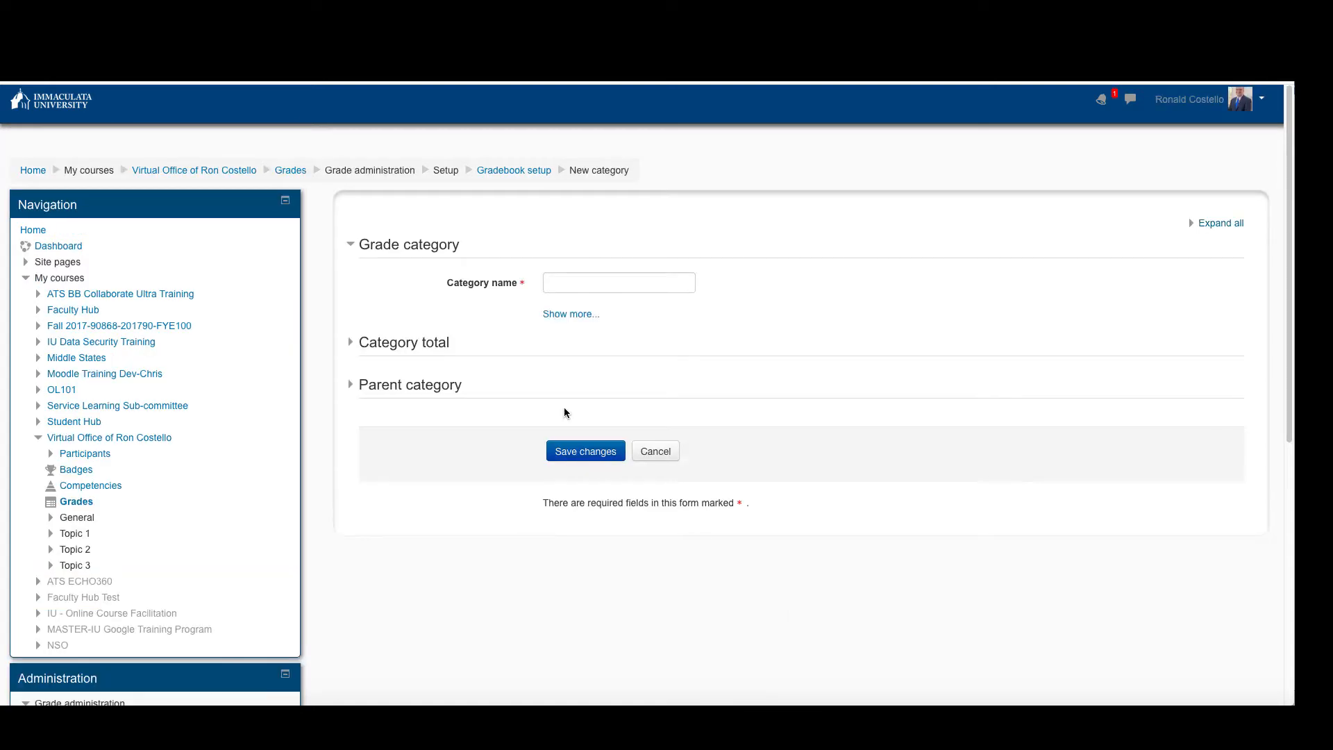
pyautogui.click(570, 282)
pyautogui.write('Final')
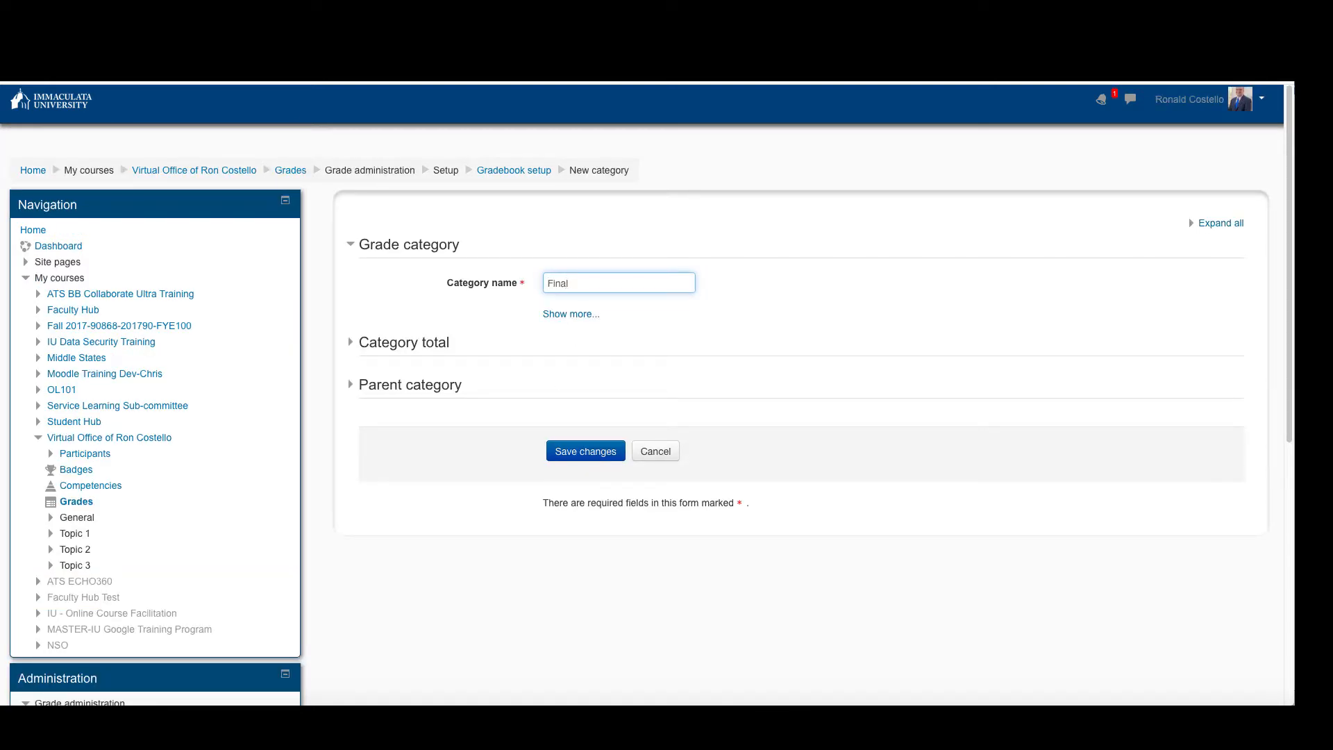
pyautogui.write(' Exam')
# Step: Enable weight adjustment for the Final Exam category, set its weight to 45 and save it
pyautogui.click(469, 352)
pyautogui.click(450, 393)
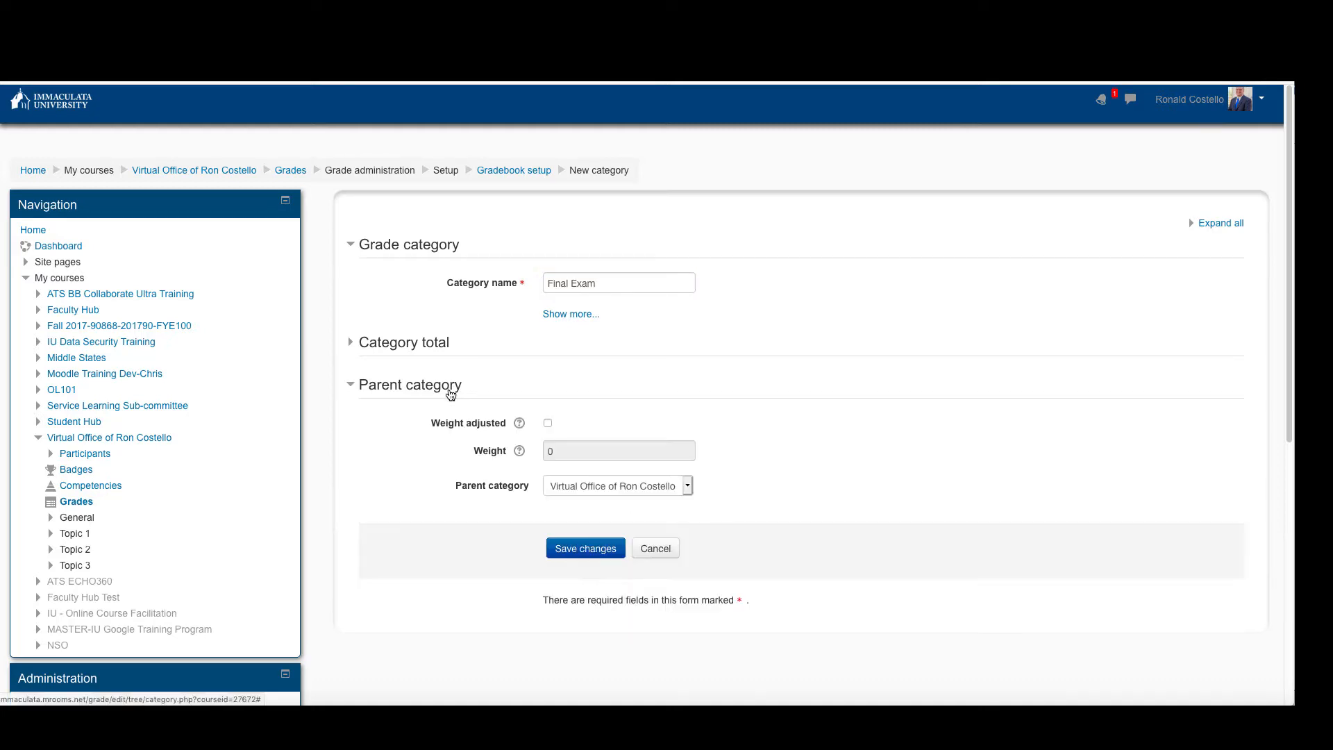
pyautogui.click(548, 423)
pyautogui.moveTo(571, 450); pyautogui.dragTo(539, 450)
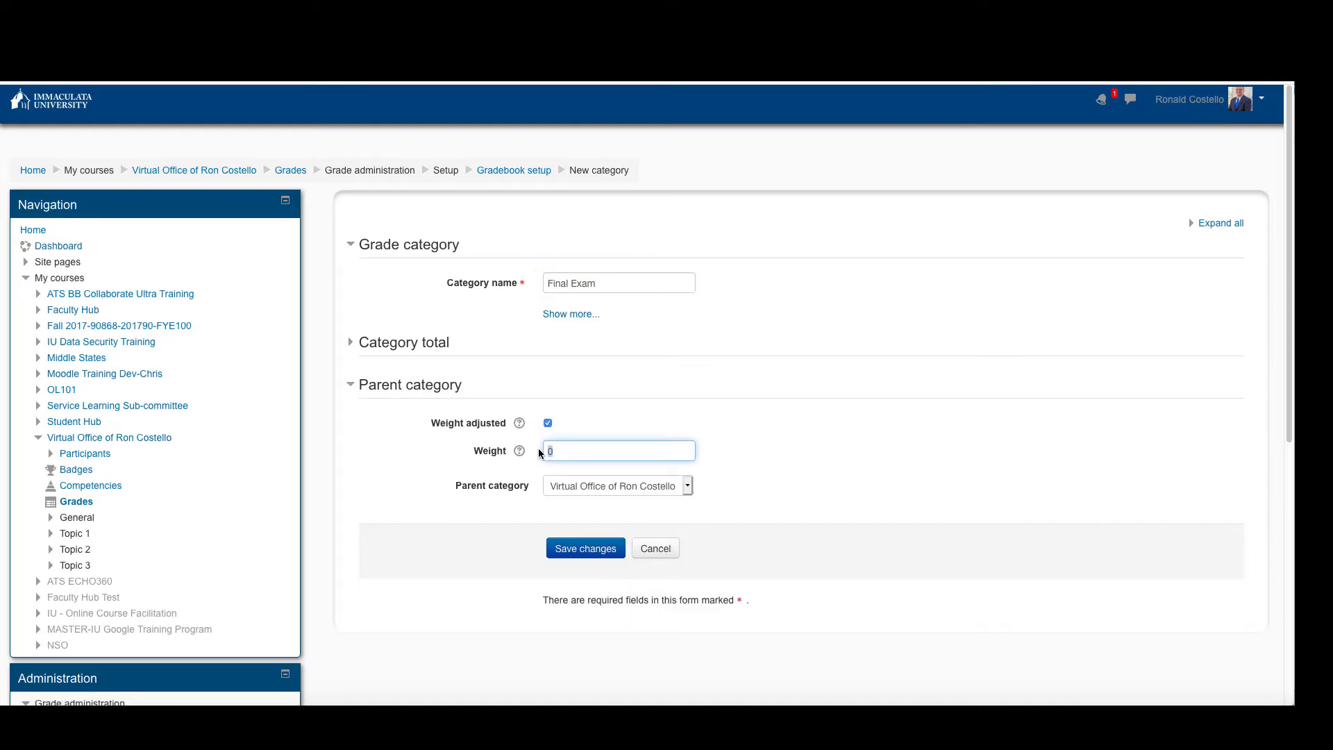
pyautogui.write('45')
pyautogui.click(879, 465)
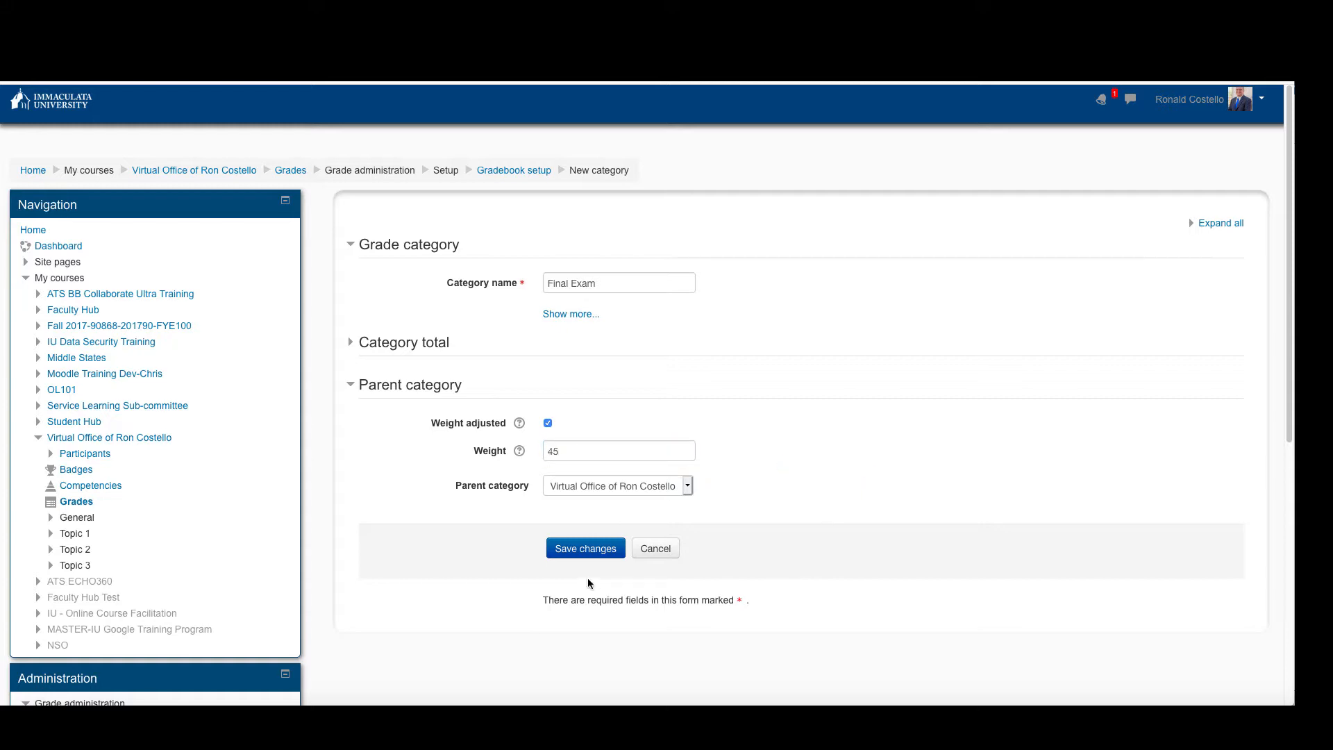
pyautogui.click(587, 548)
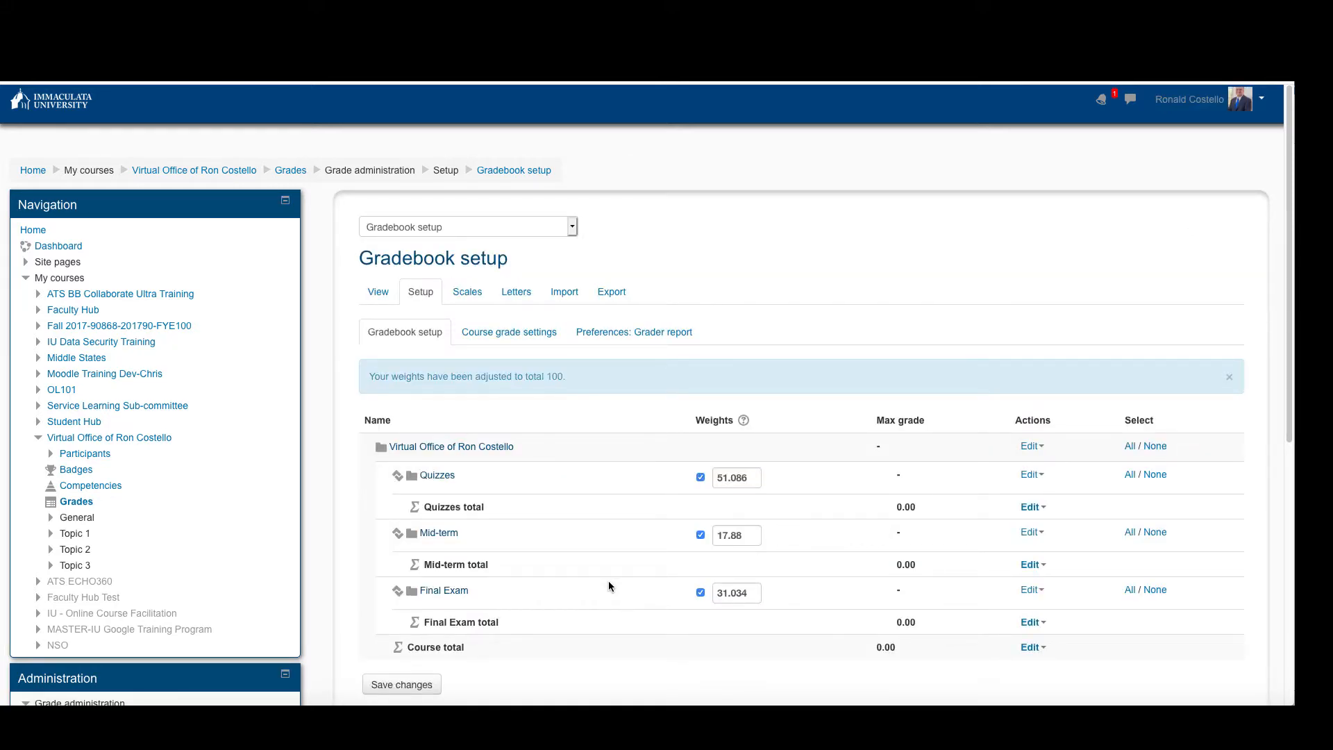
# Step: Change the weight of the Quizzes category to 20 in the gradebook setup table
pyautogui.scroll(-2, 608, 586)
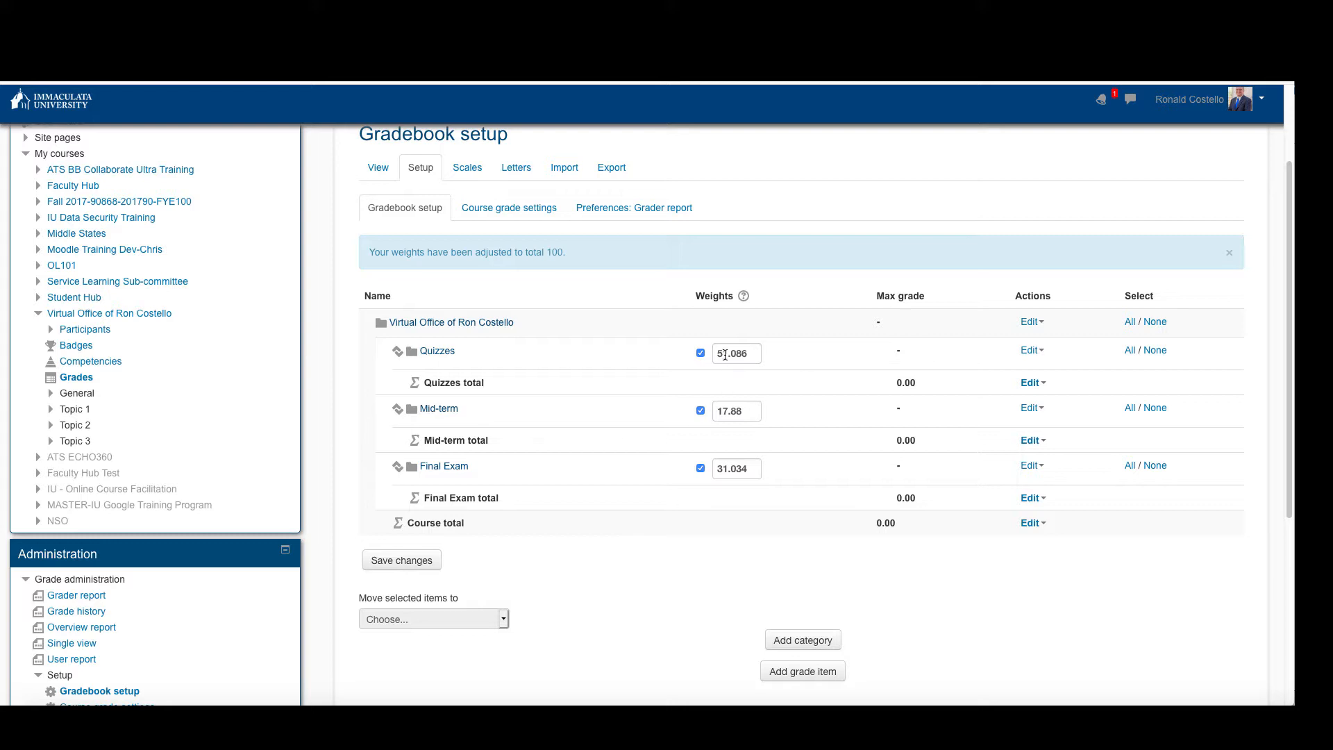
pyautogui.click(1029, 351)
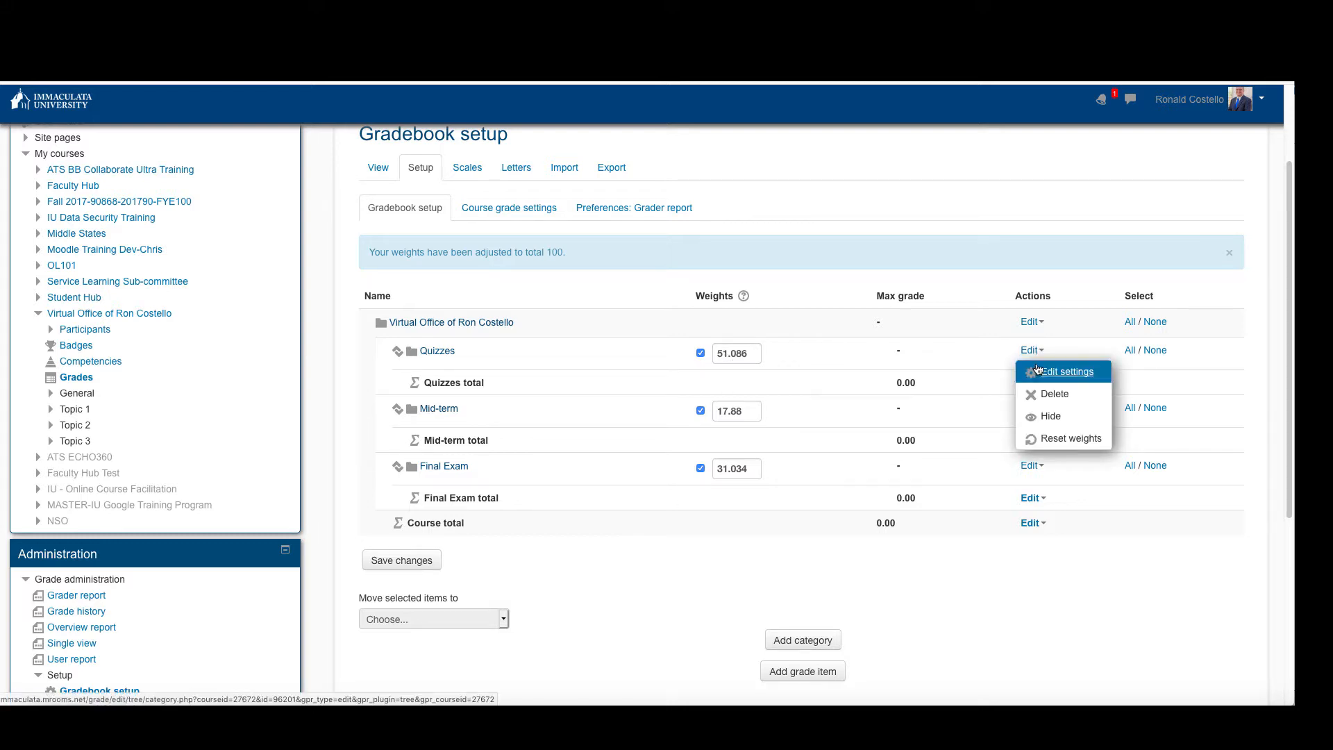
pyautogui.click(744, 353)
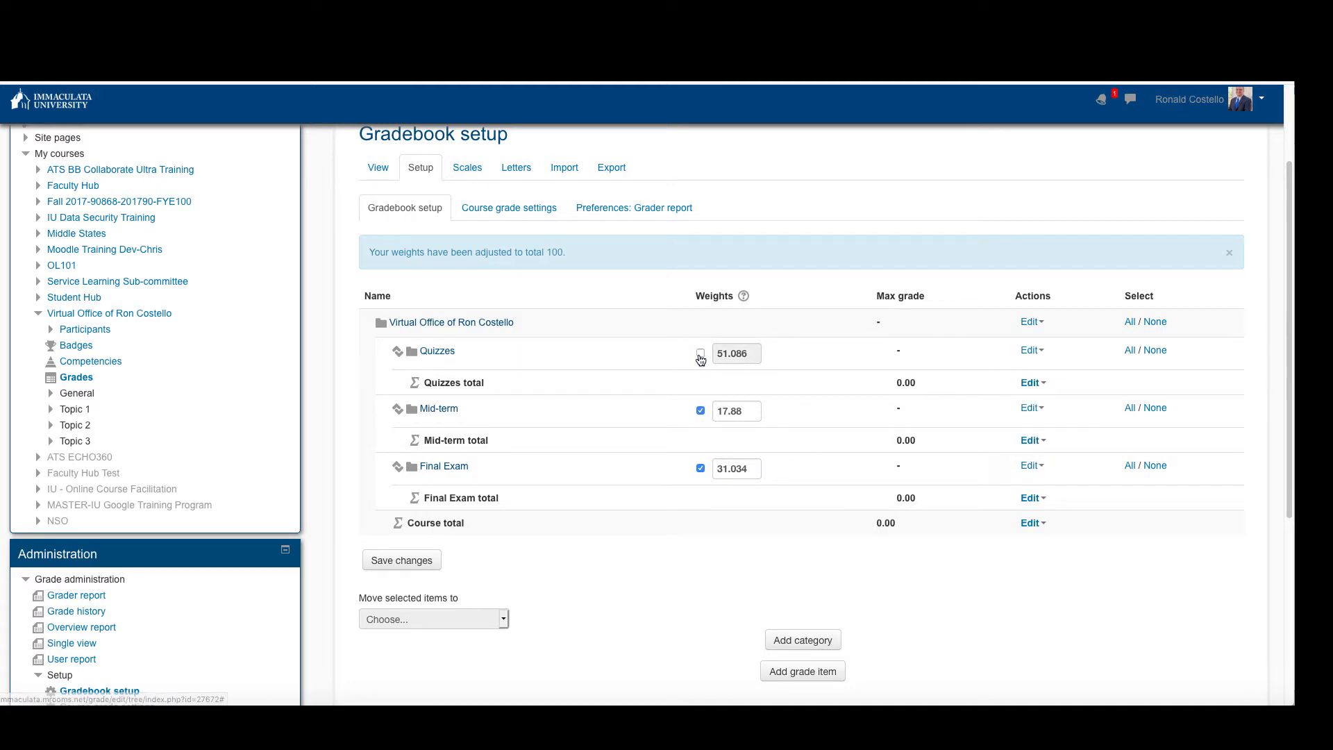
pyautogui.doubleClick(718, 354)
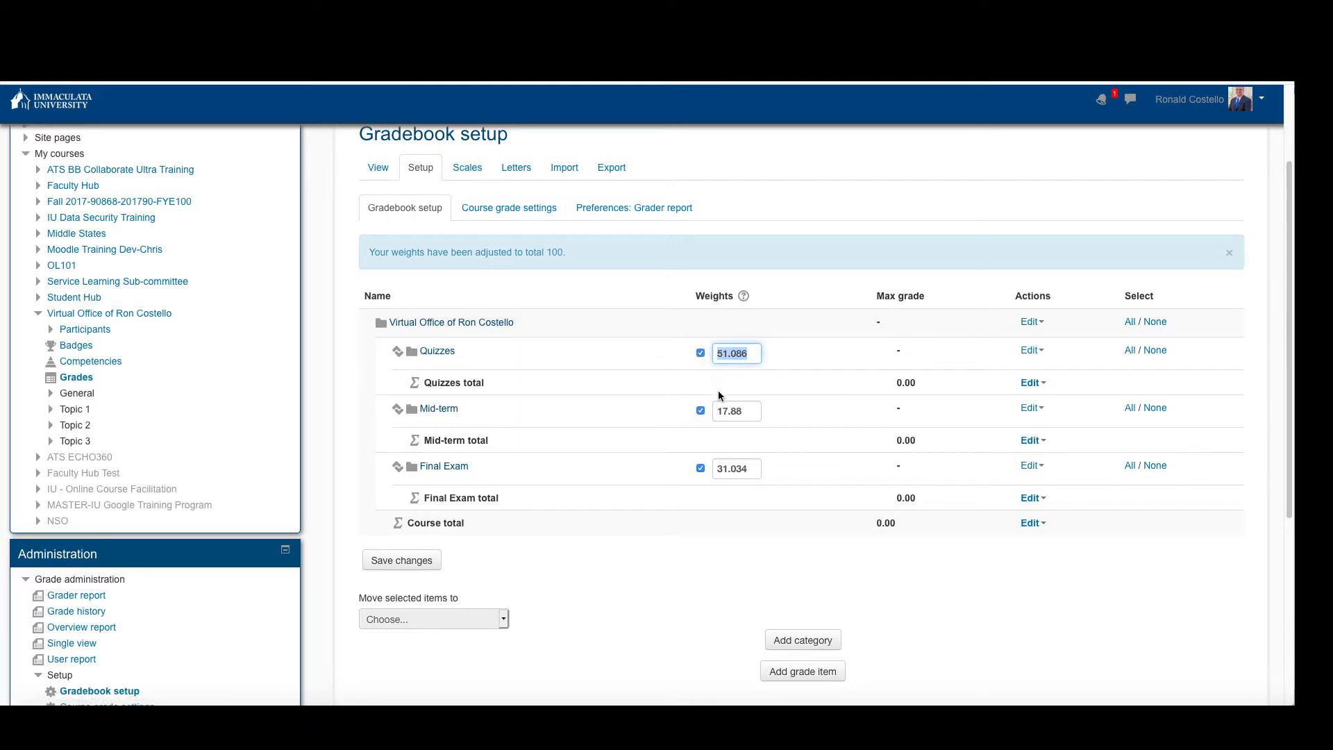
pyautogui.write('20')
# Step: Change the Mid-term weight to 35 and the Final Exam weight to 45, and save the category weights
pyautogui.click(755, 410)
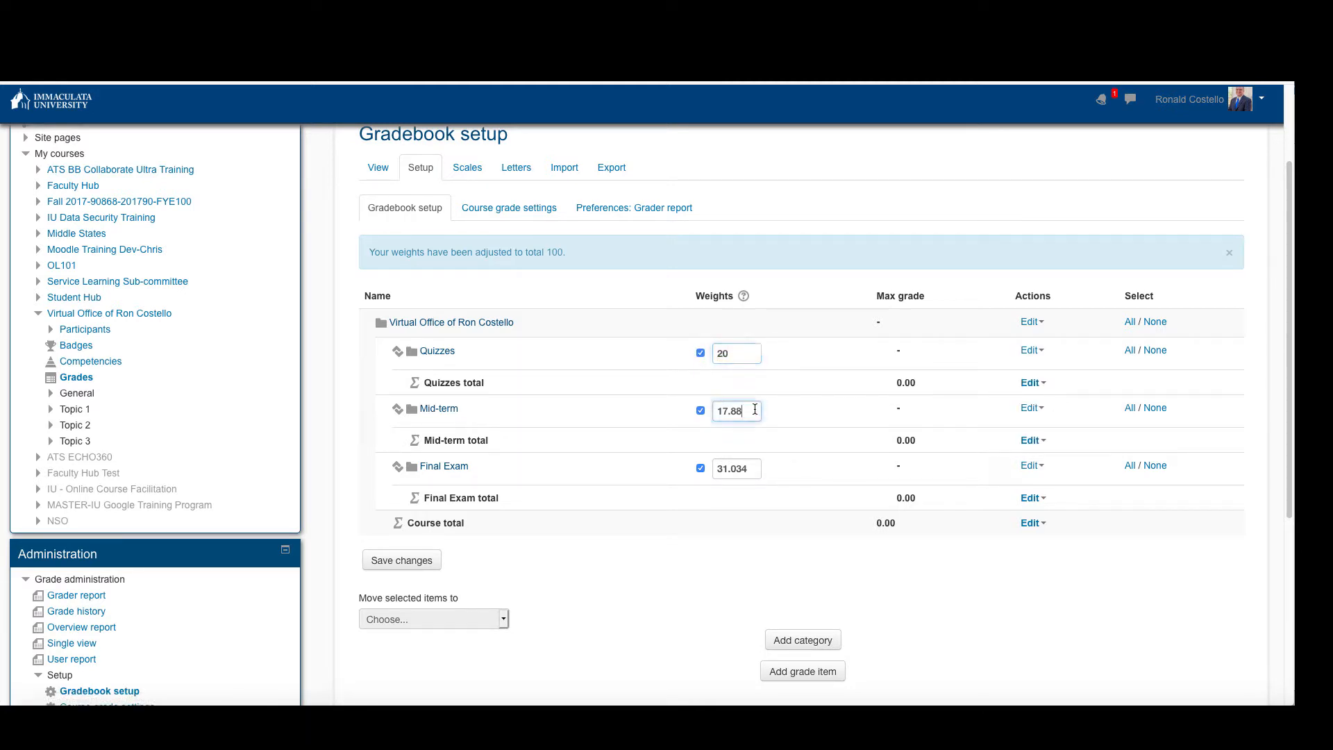
pyautogui.doubleClick(729, 410)
pyautogui.write('35')
pyautogui.click(754, 469)
pyautogui.doubleClick(729, 469)
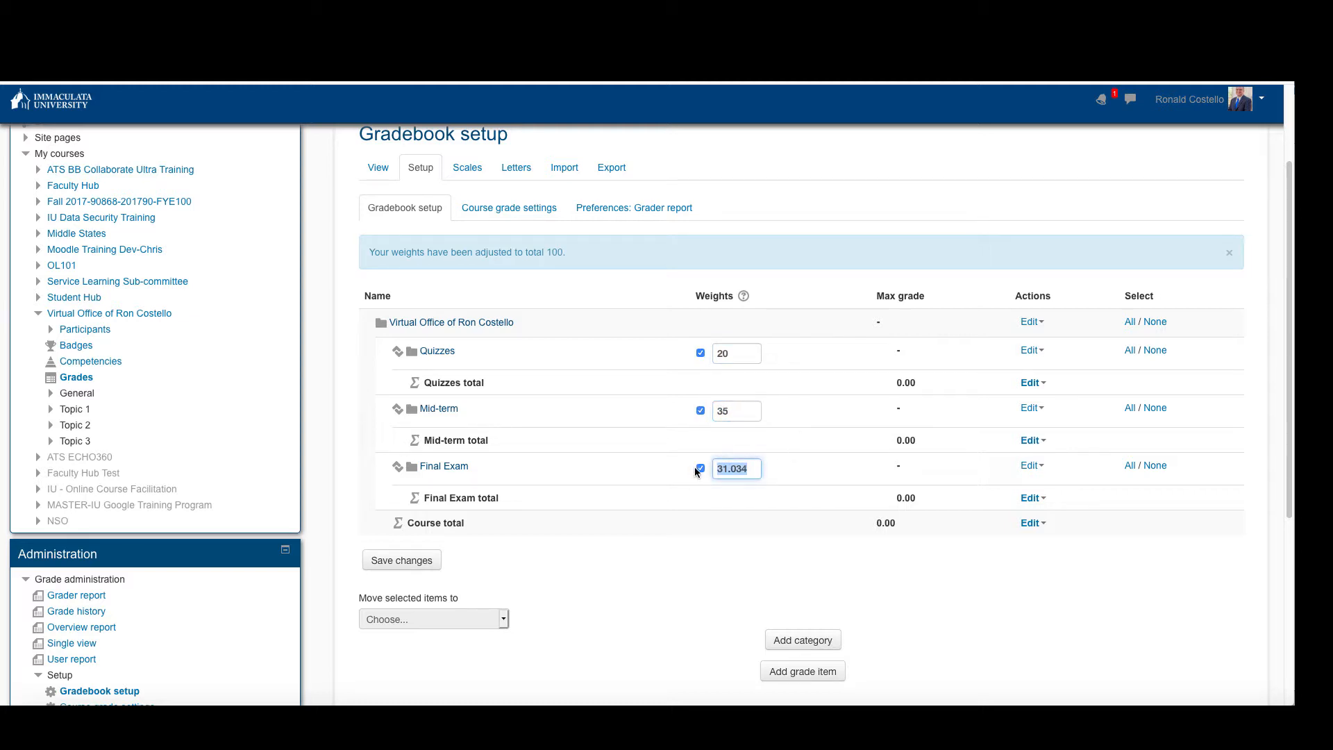
pyautogui.write('45')
pyautogui.click(402, 568)
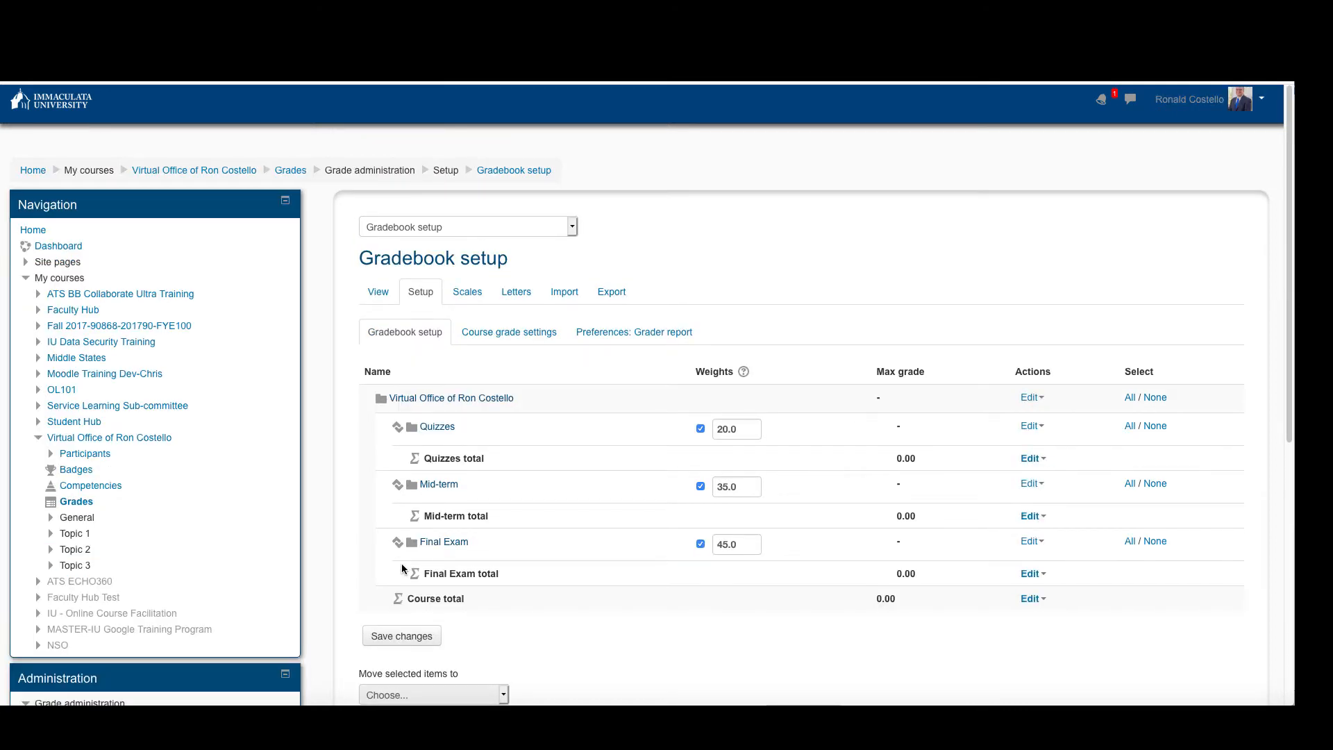
# Step: Start a new grade item, name it "Quiz 1" and show its additional settings
pyautogui.scroll(-2, 740, 553)
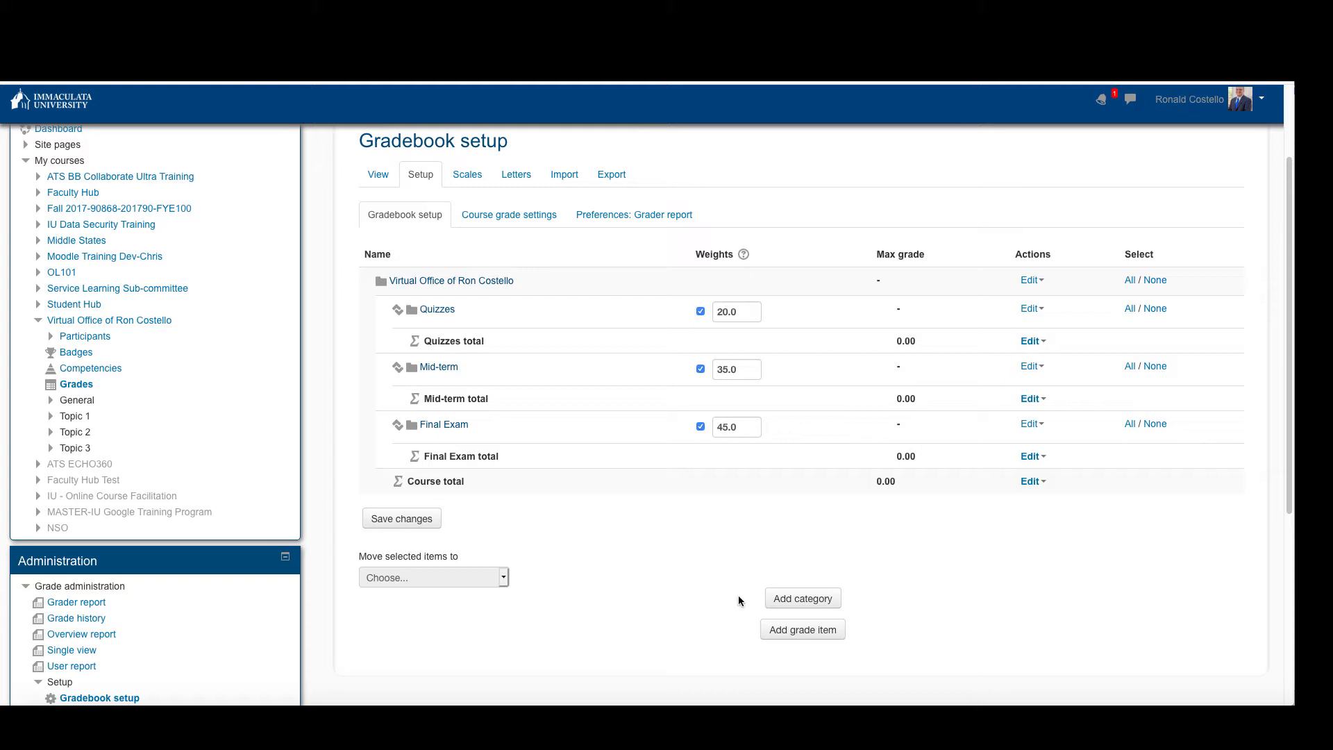
pyautogui.click(799, 630)
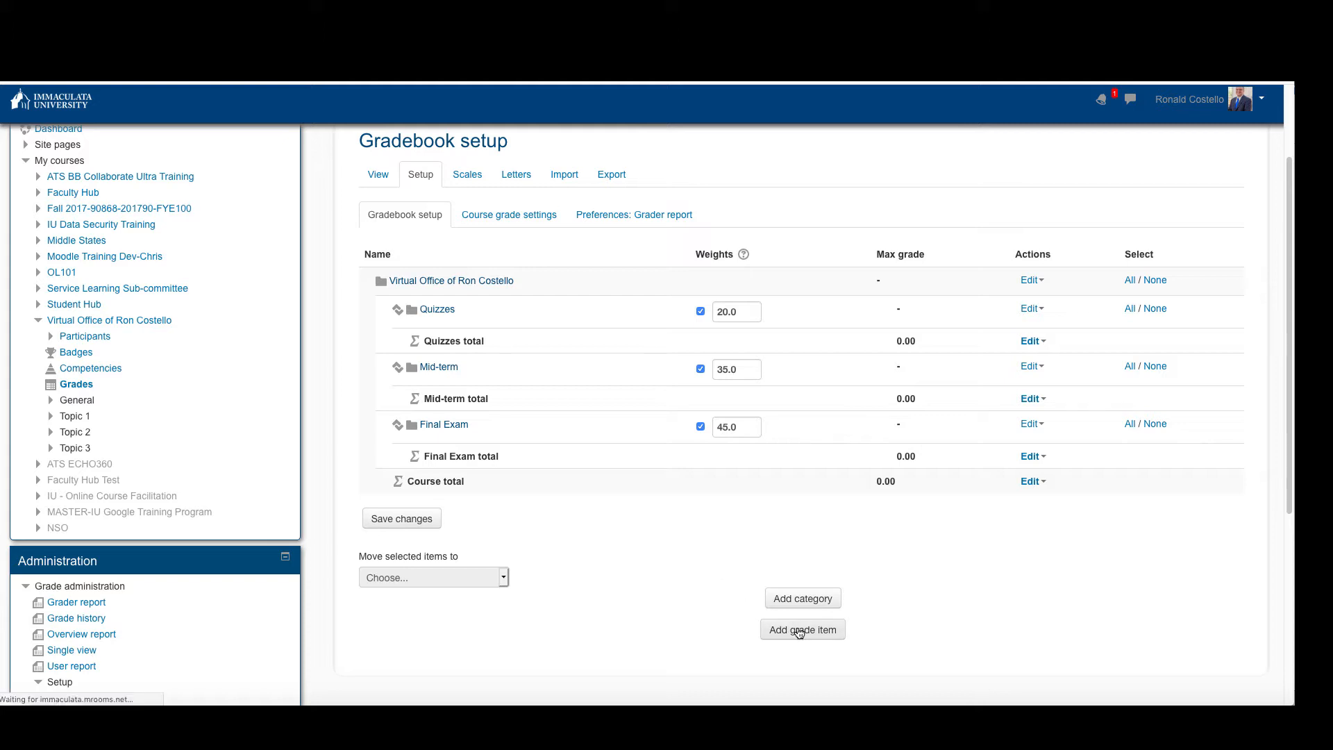
pyautogui.click(610, 282)
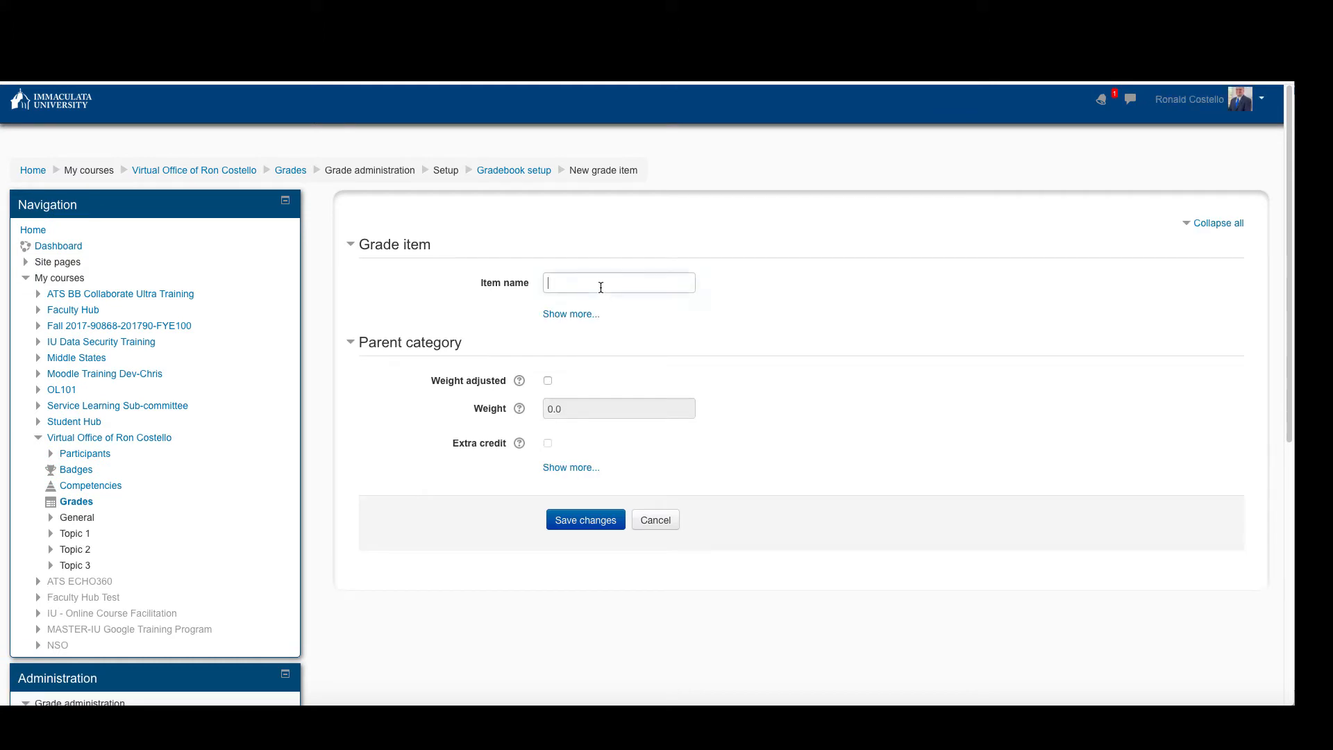
pyautogui.write('Quiz 1')
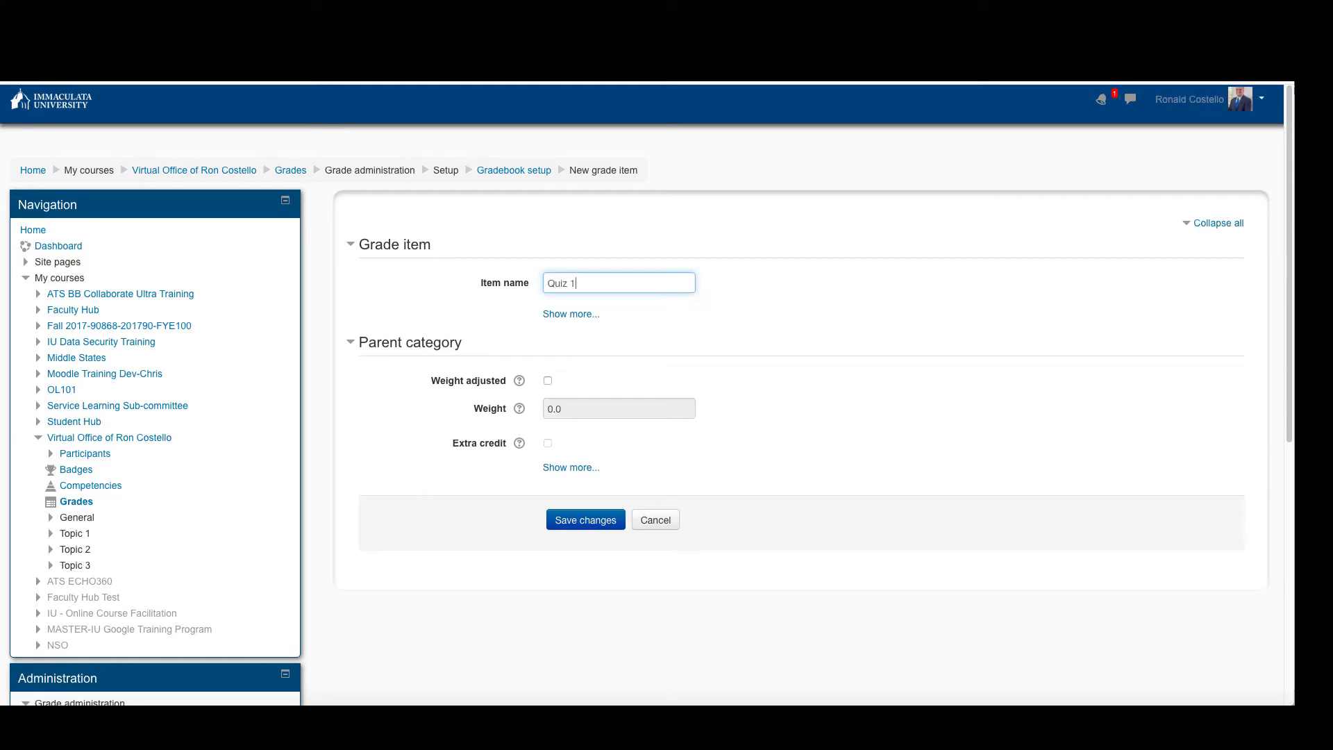
pyautogui.click(572, 314)
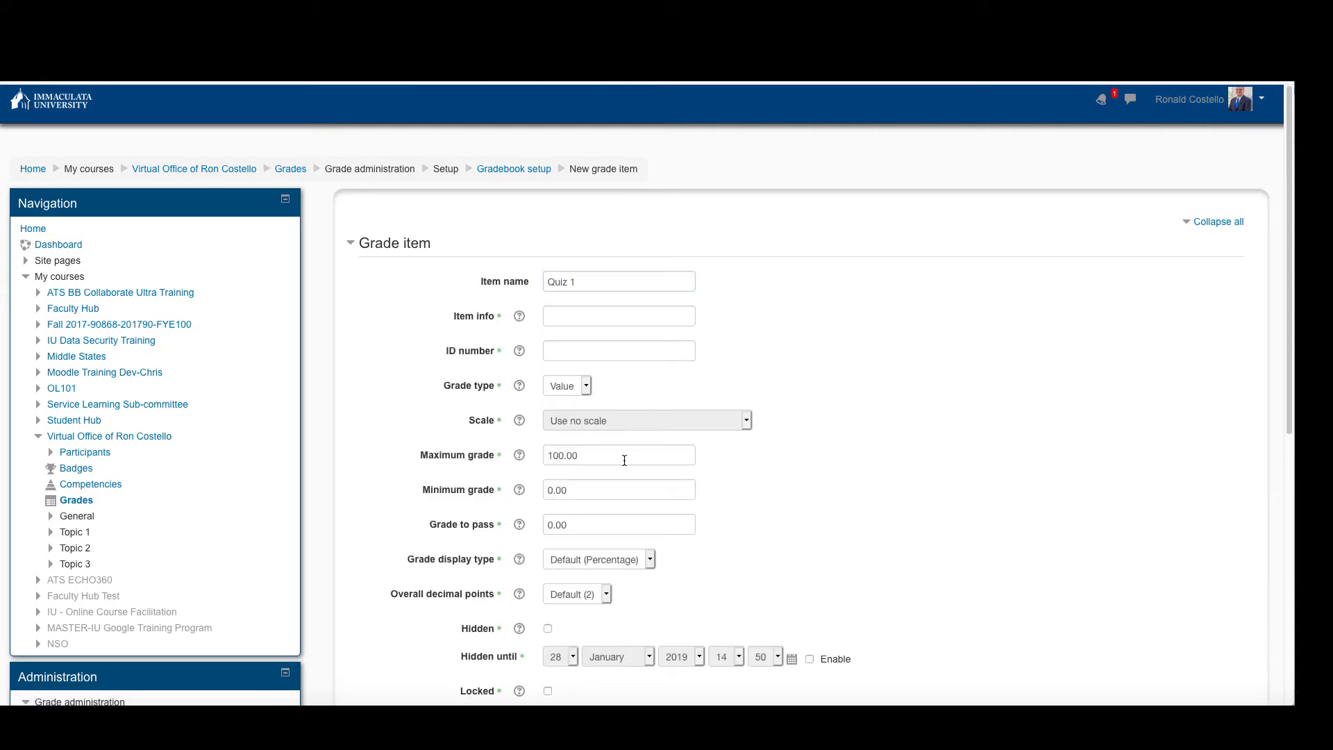
# Step: Set Quiz 1's maximum grade to 25, assign it to the Quizzes grade category and save the grade item
pyautogui.doubleClick(577, 455)
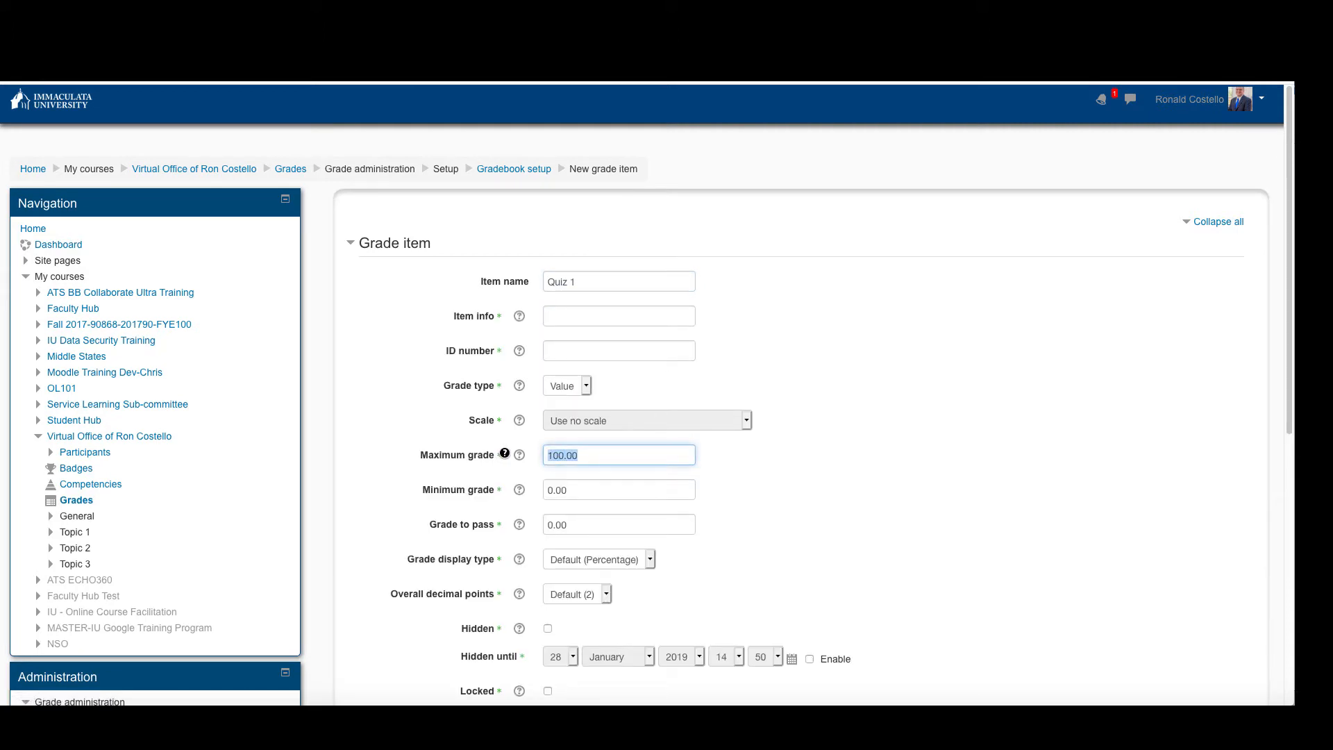
pyautogui.write('25')
pyautogui.scroll(-5, 928, 432)
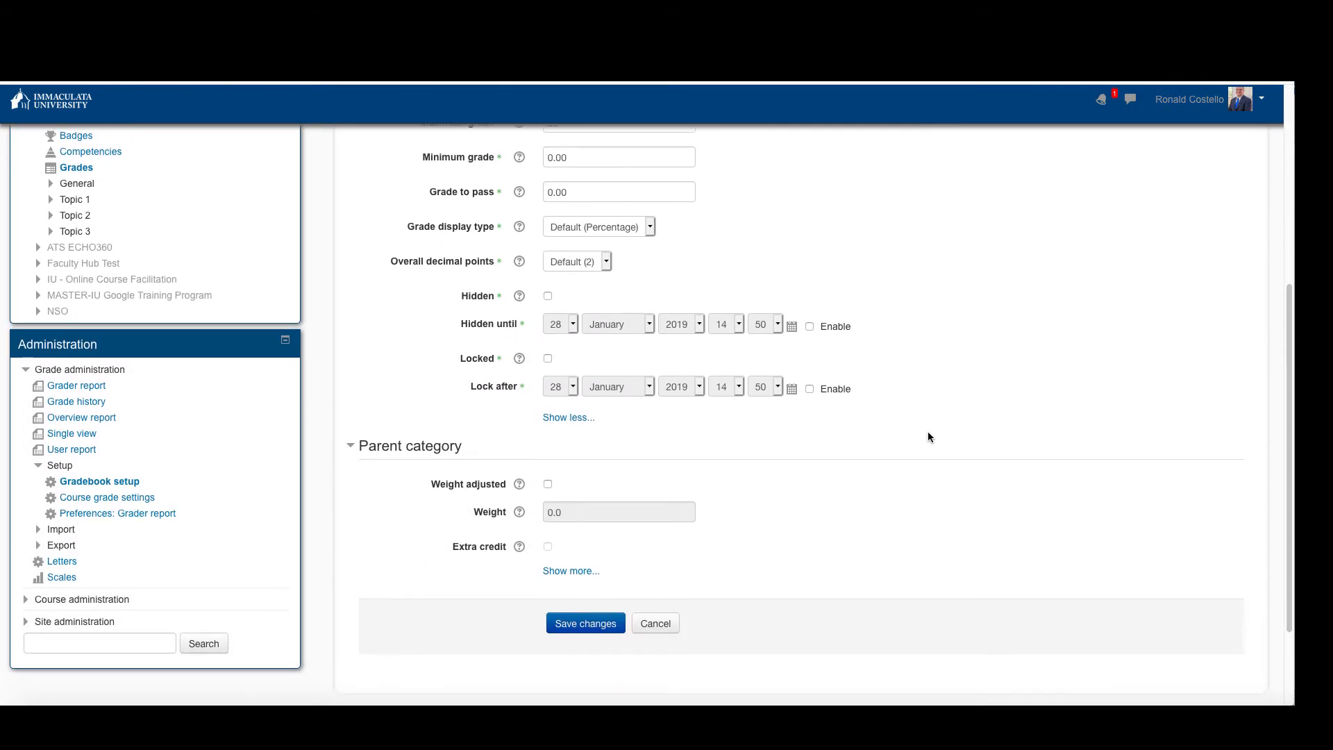
pyautogui.click(571, 570)
pyautogui.scroll(-2, 755, 535)
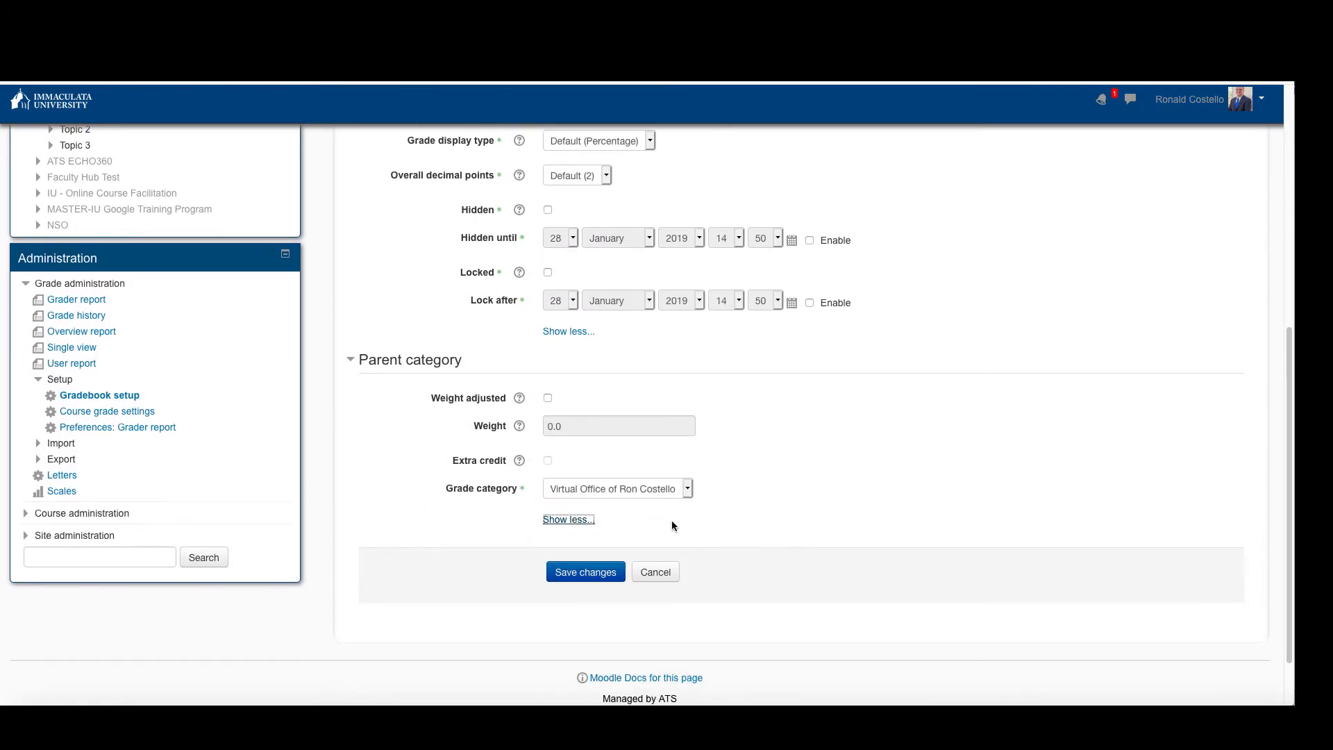
pyautogui.click(655, 490)
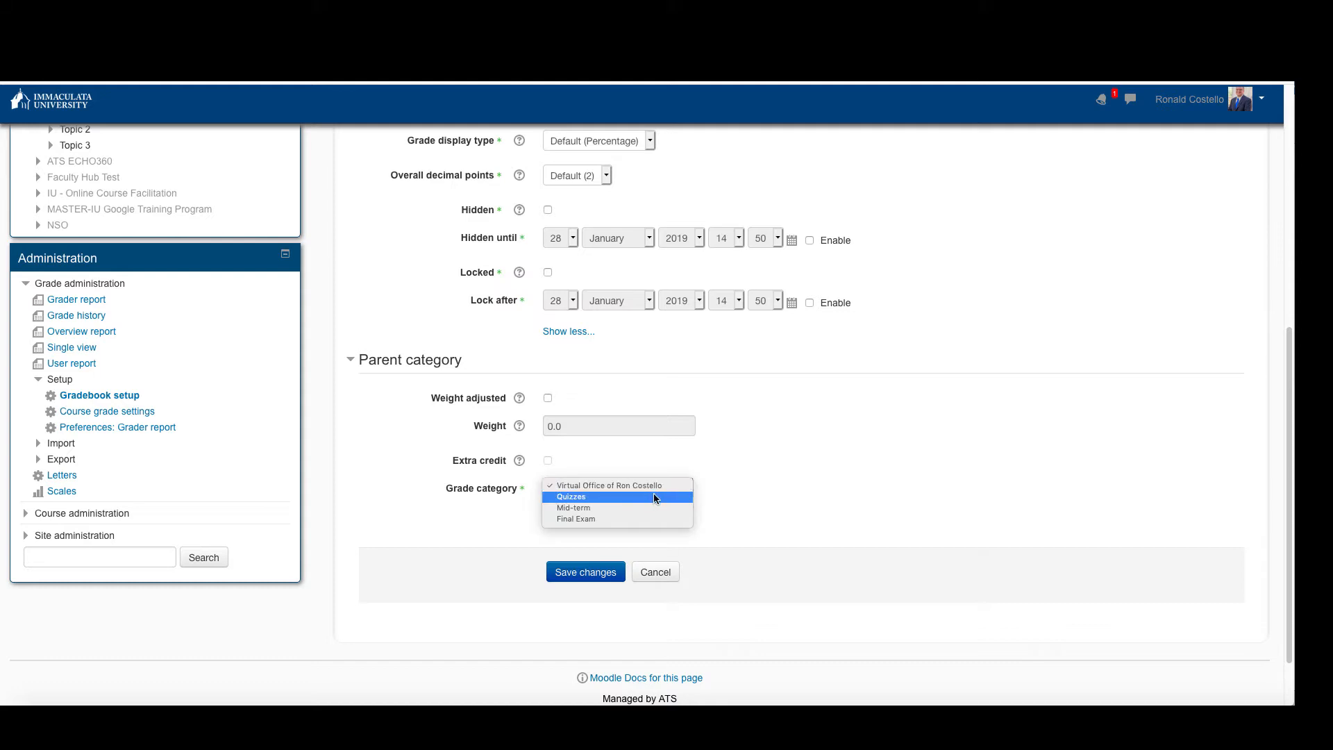
pyautogui.click(653, 497)
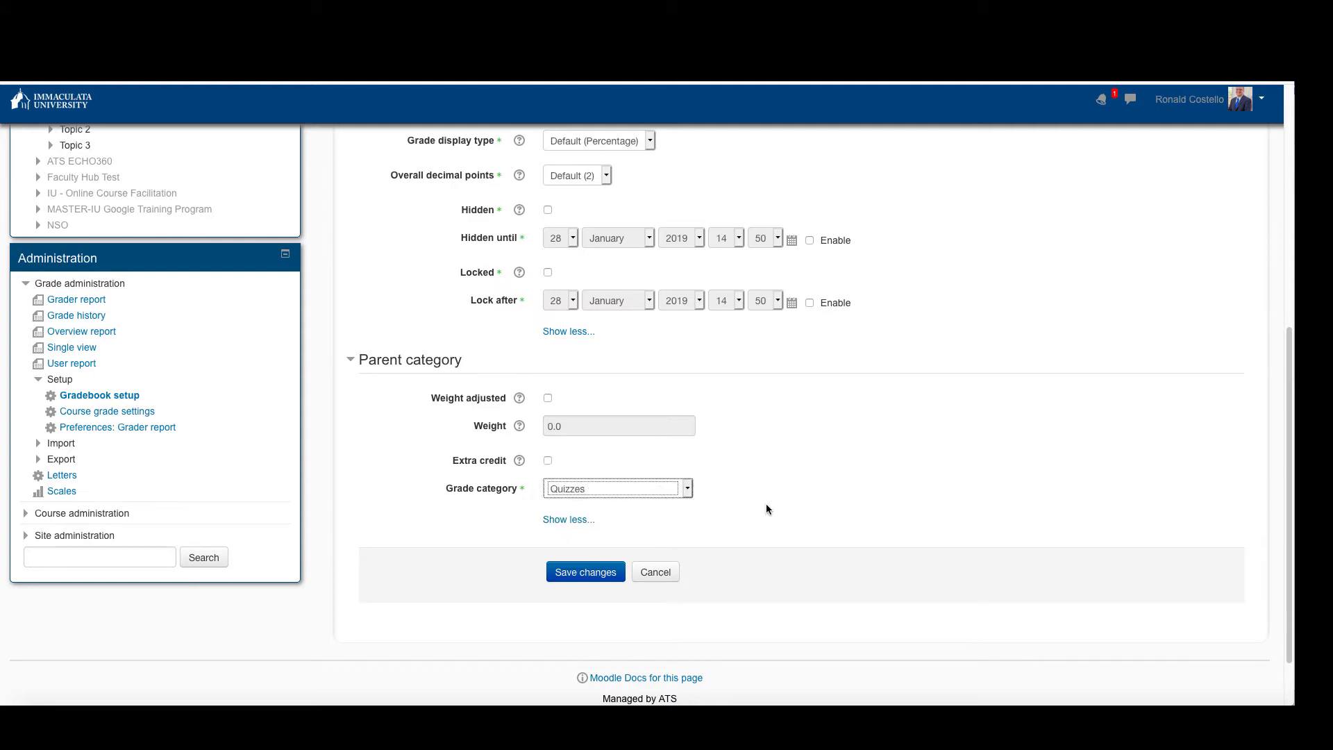
pyautogui.click(593, 576)
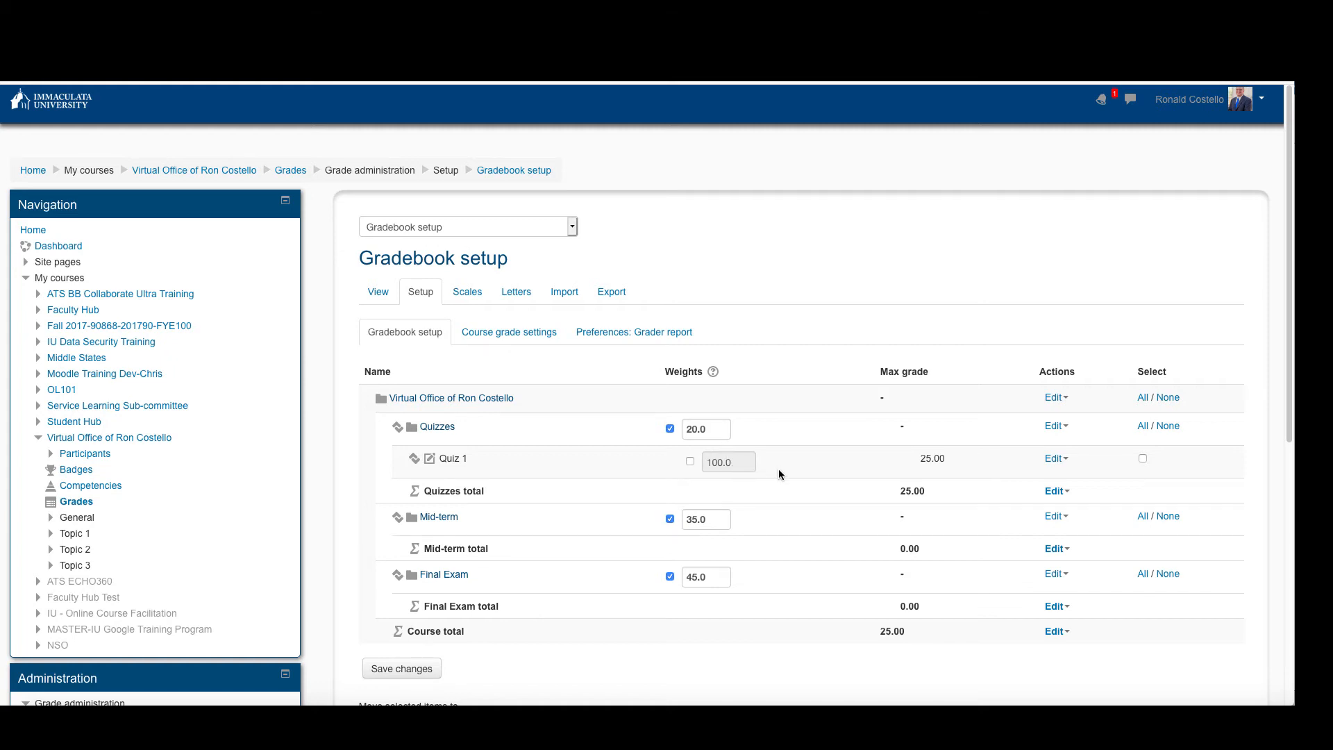
# Step: Return from the gradebook setup to the course's main page and turn editing on
pyautogui.scroll(-1, 777, 468)
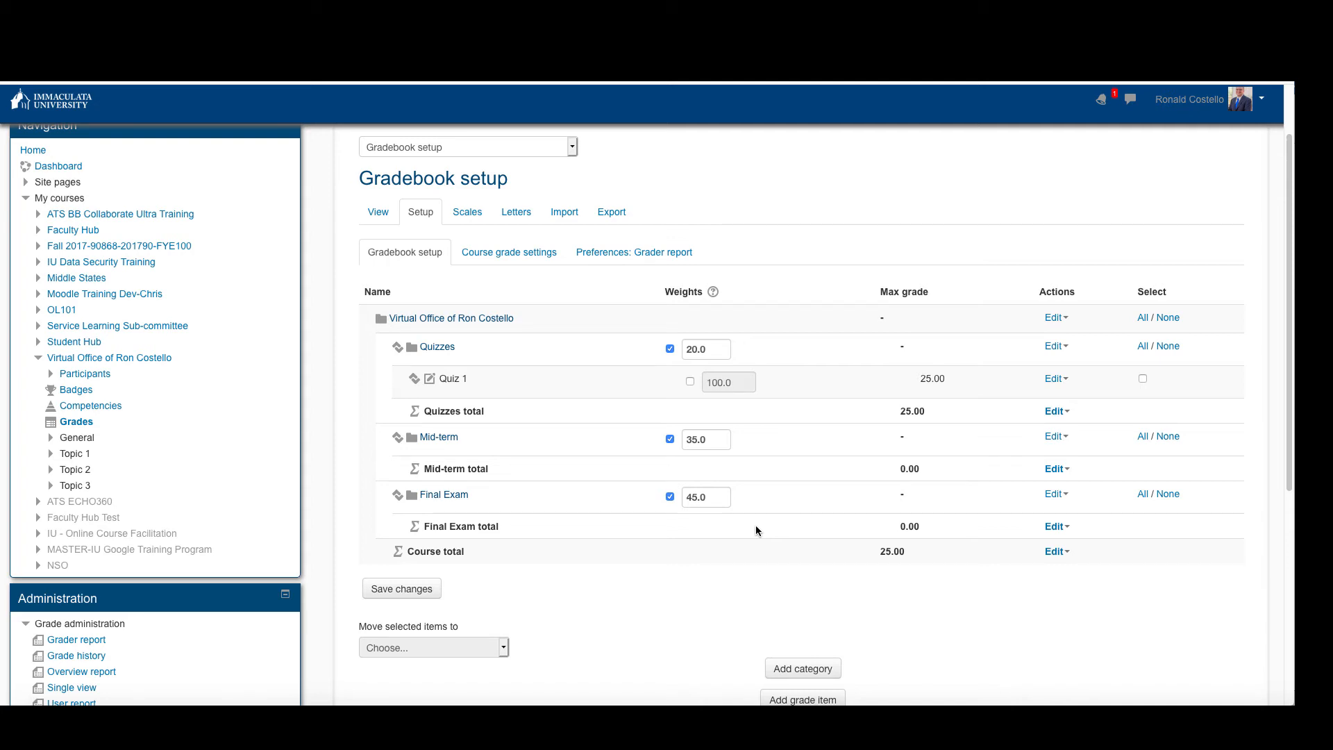
pyautogui.scroll(2, 756, 530)
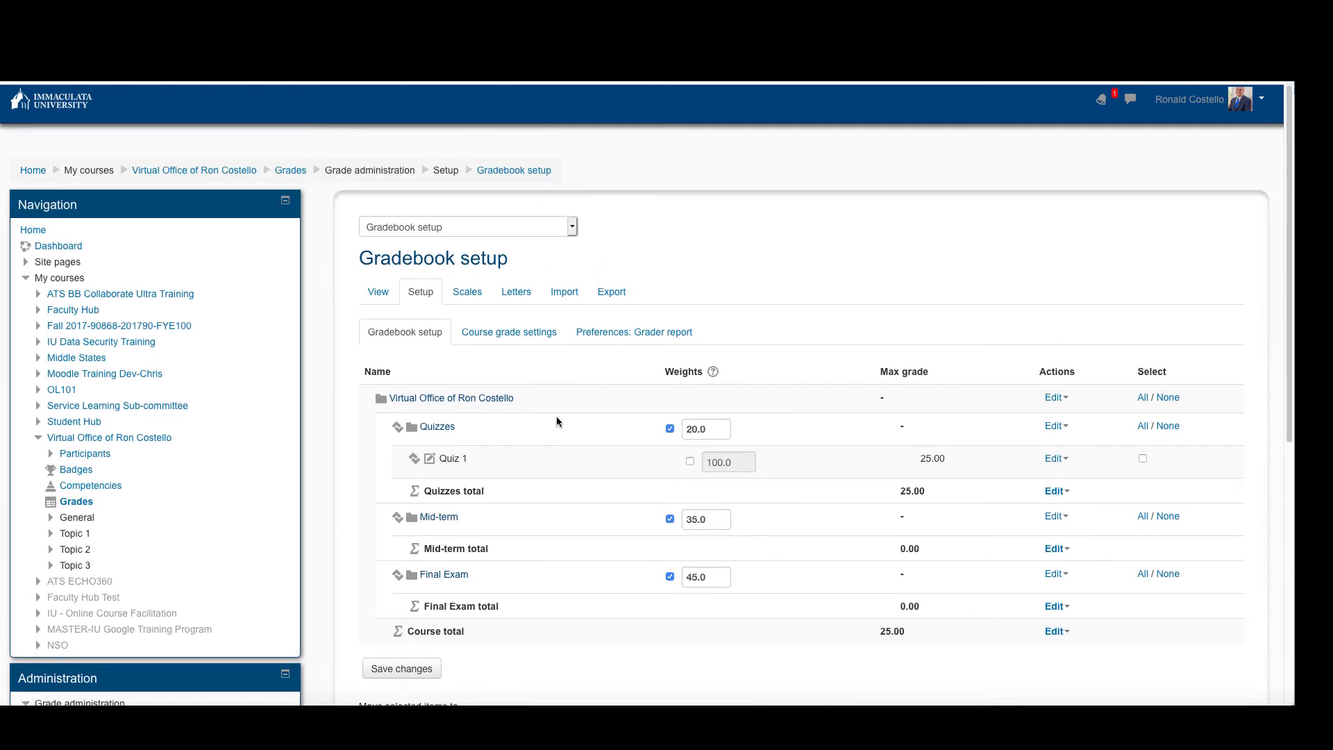
pyautogui.click(238, 172)
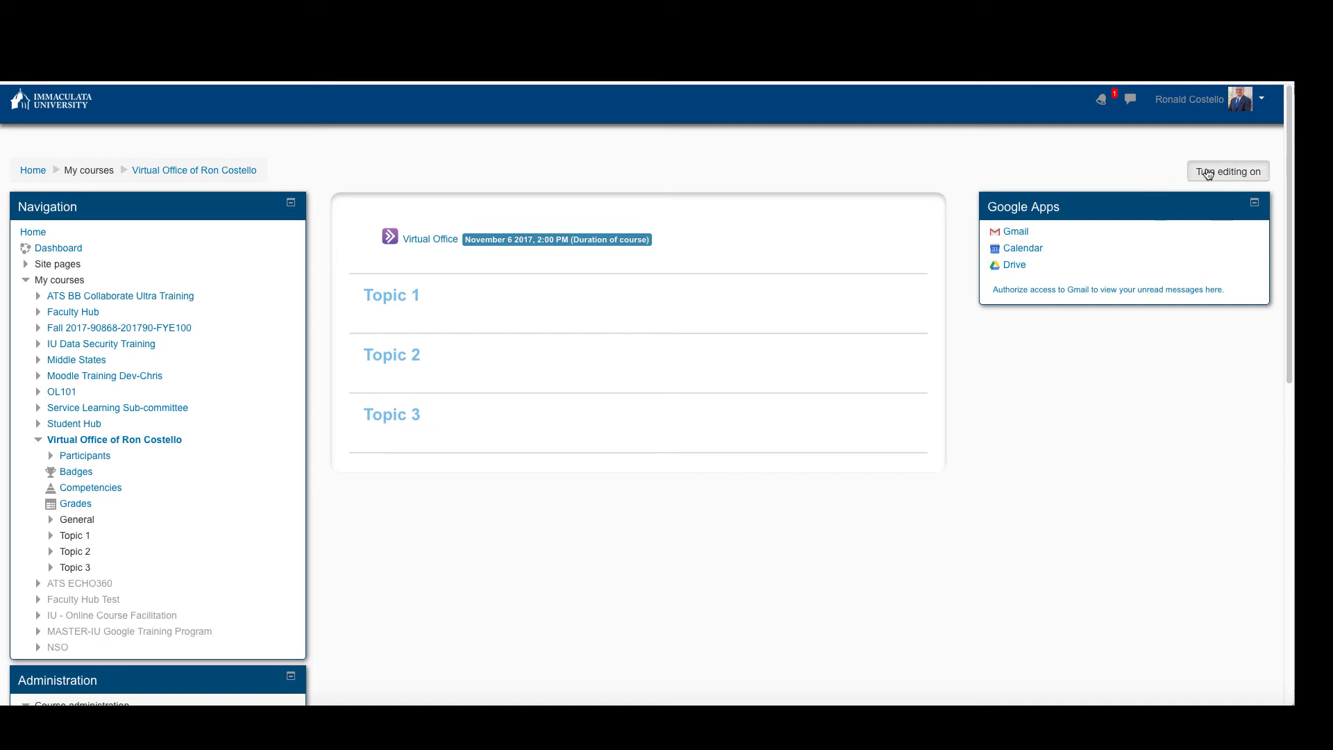
pyautogui.click(1207, 174)
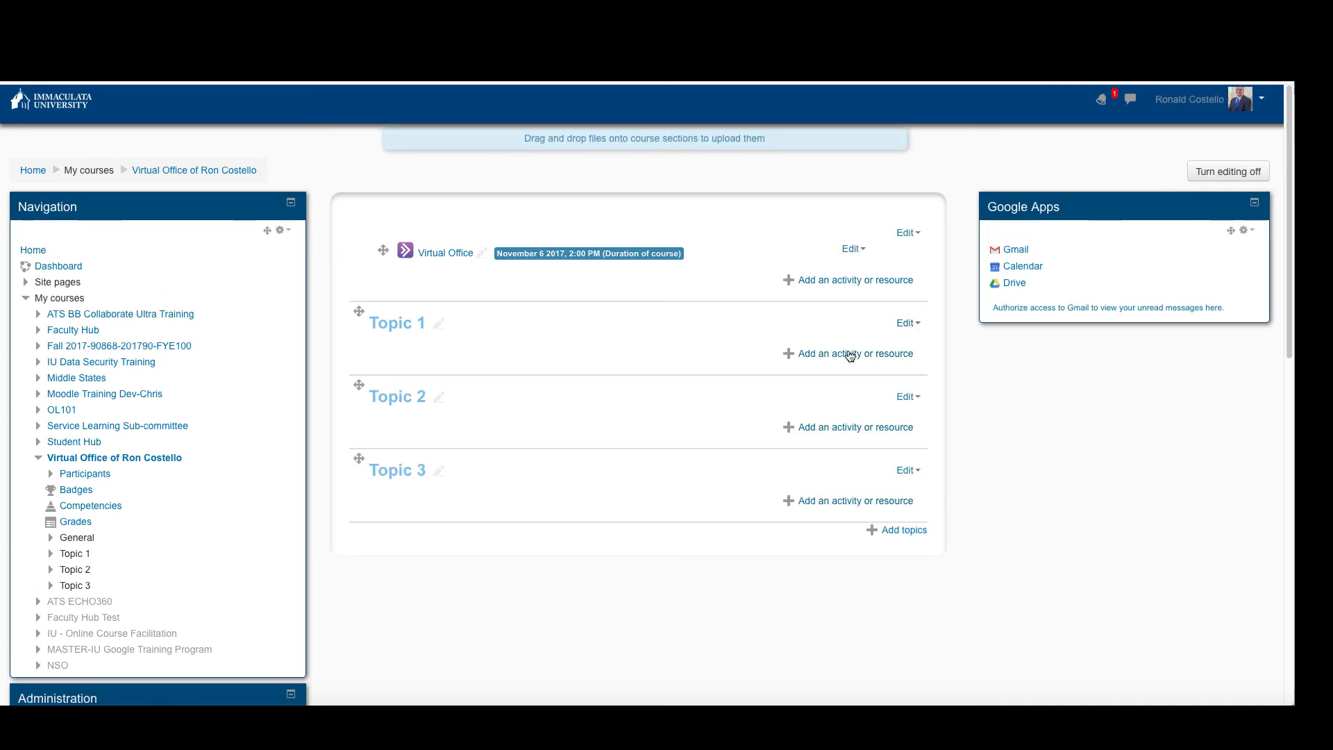
# Step: Add a new Quiz activity to Topic 1 and name it "Quiz 2"
pyautogui.click(850, 355)
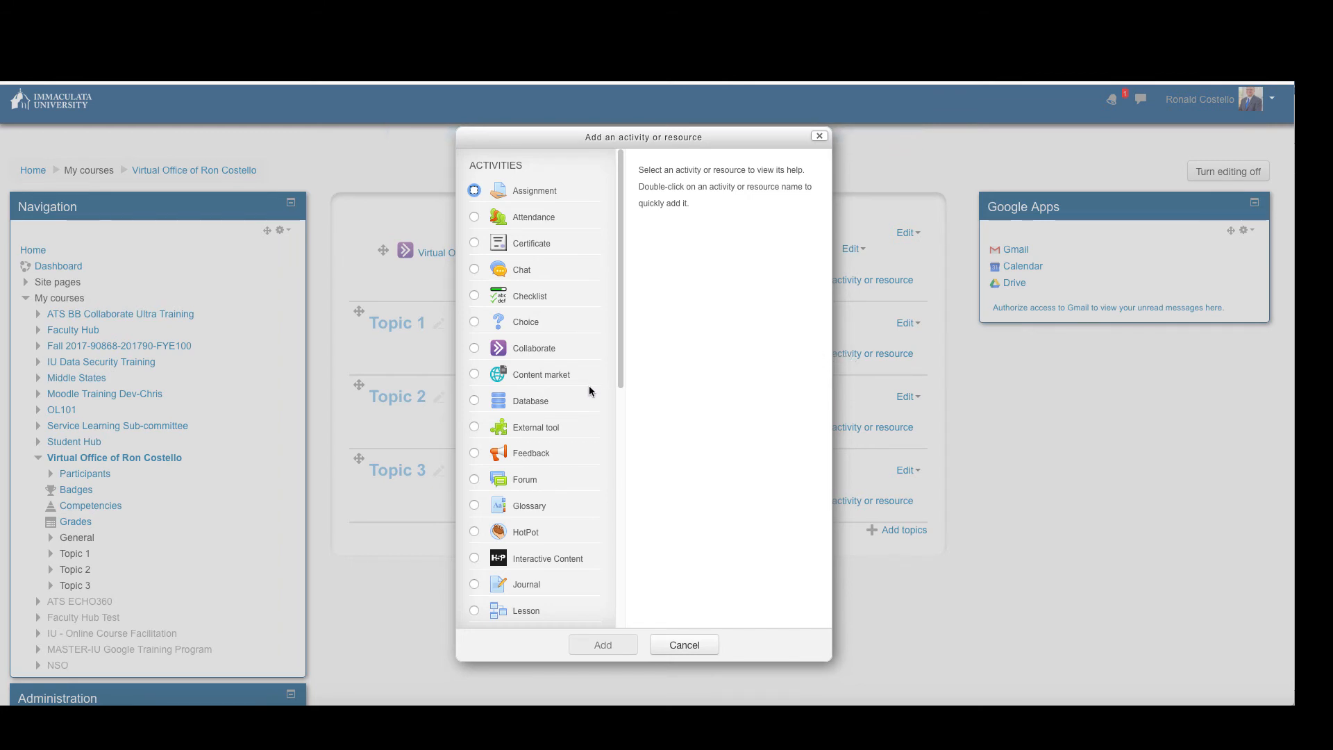
pyautogui.scroll(-5, 588, 387)
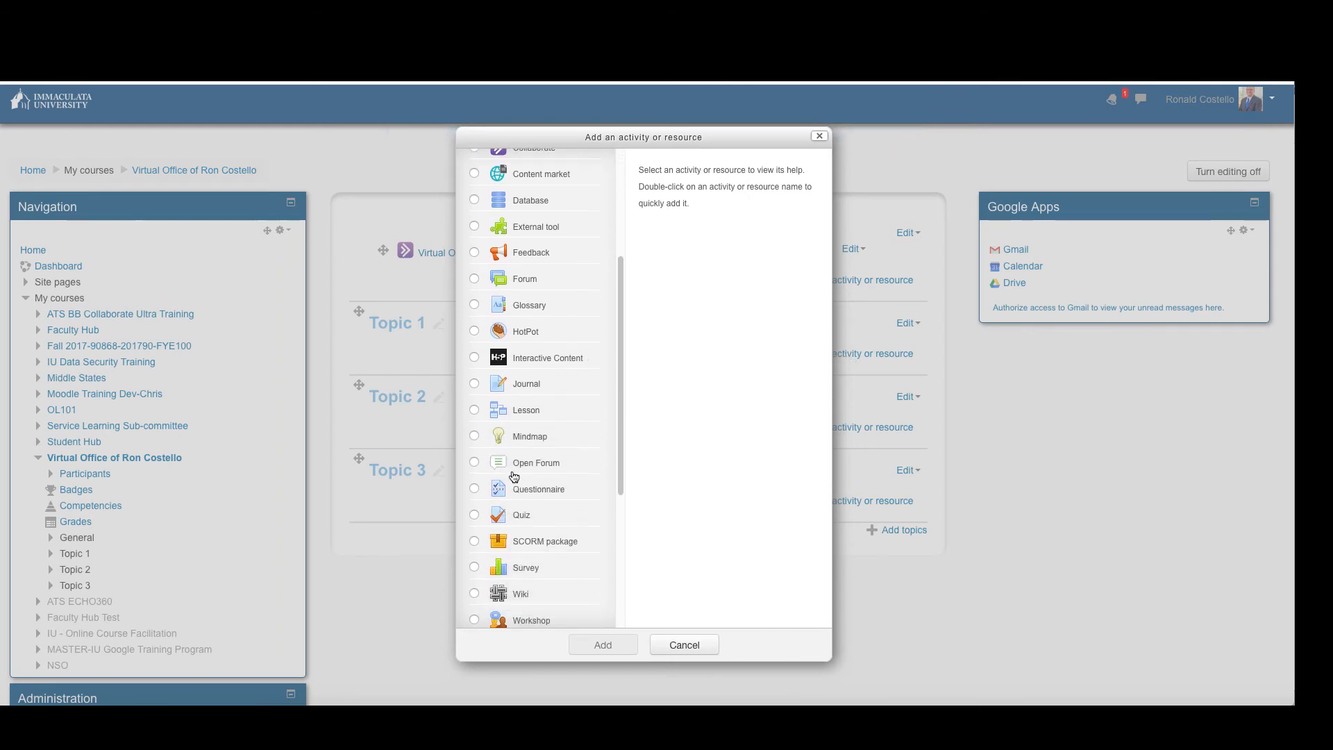
pyautogui.click(475, 514)
pyautogui.click(602, 644)
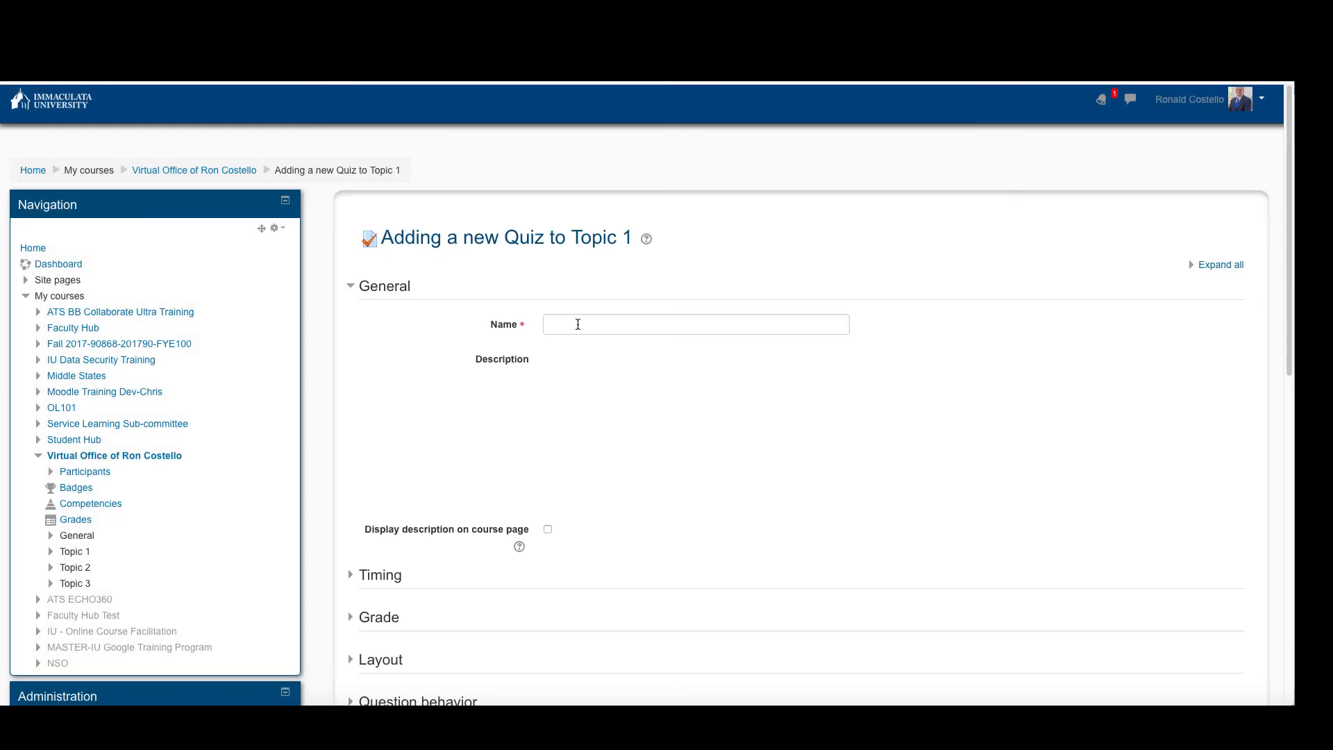
pyautogui.click(577, 324)
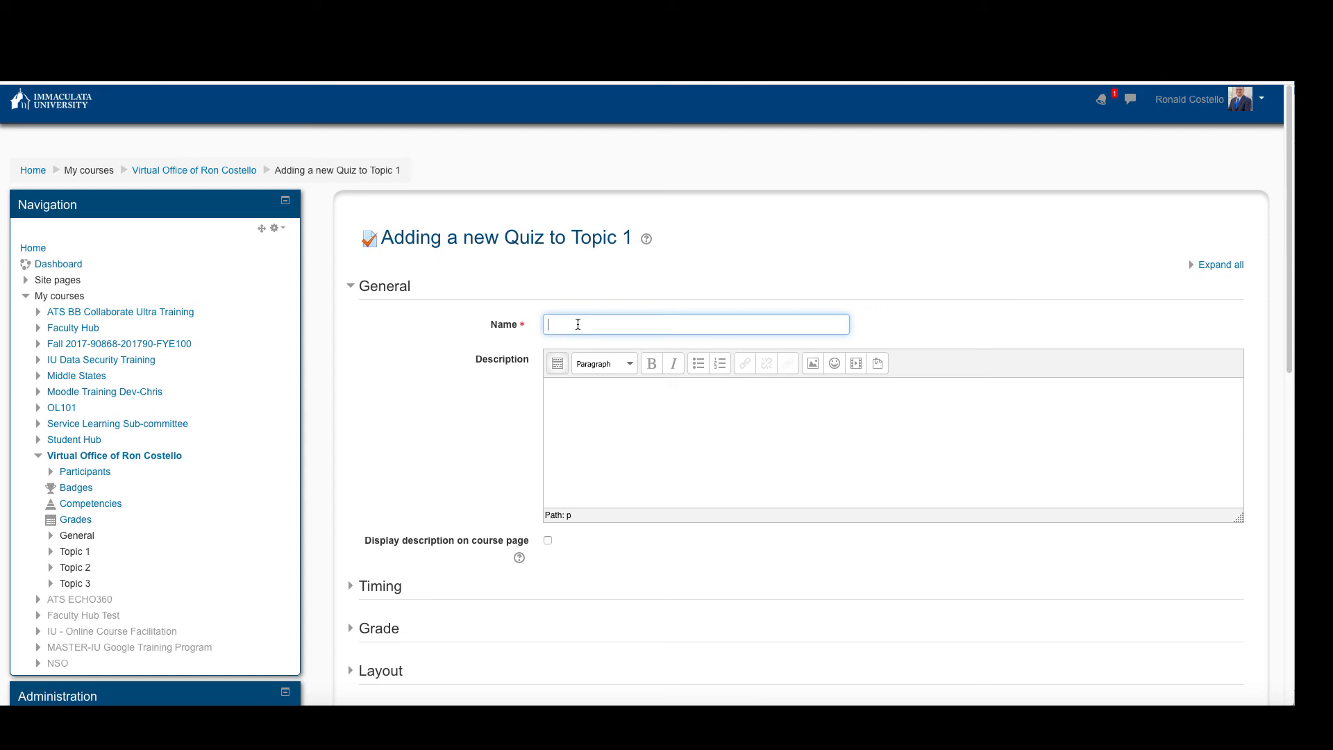
pyautogui.write('Quiz 2')
# Step: Assign Quiz 2 to the Quizzes grade category, then save the quiz and return to the course
pyautogui.scroll(-2, 479, 367)
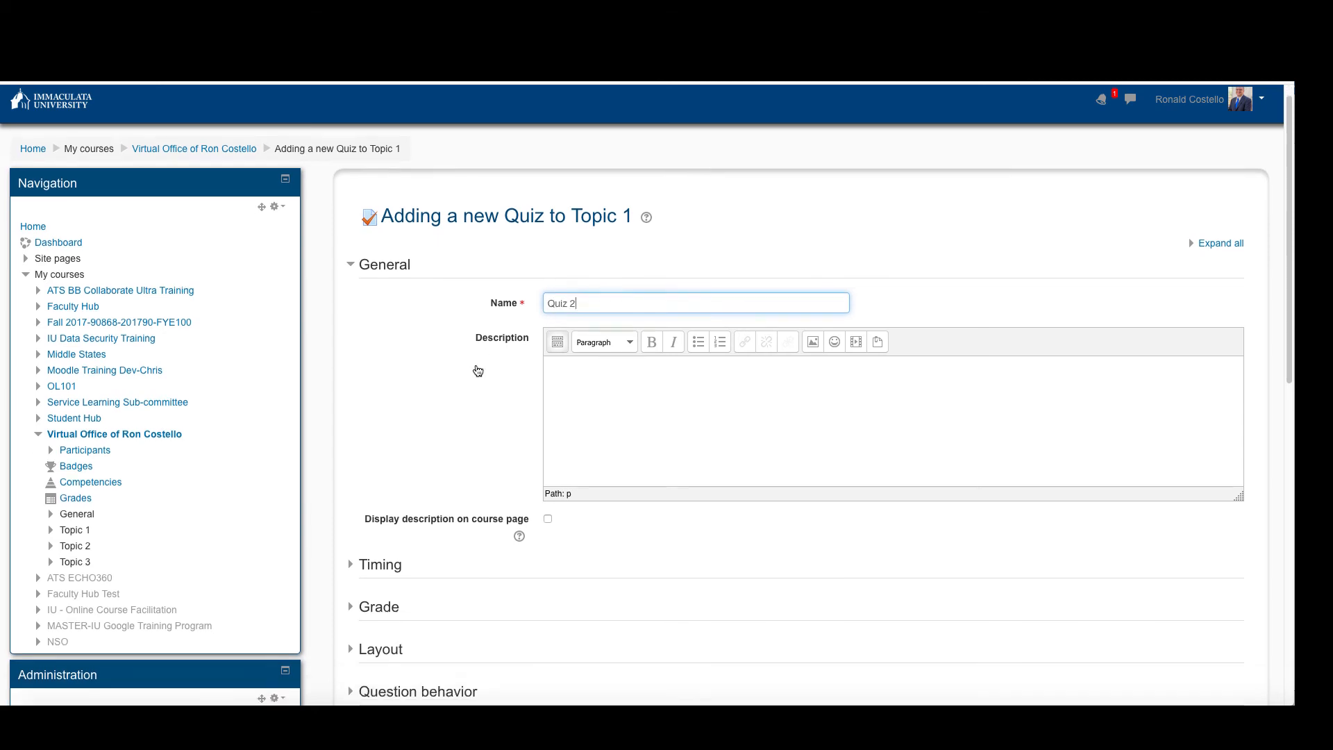
pyautogui.scroll(-2, 477, 368)
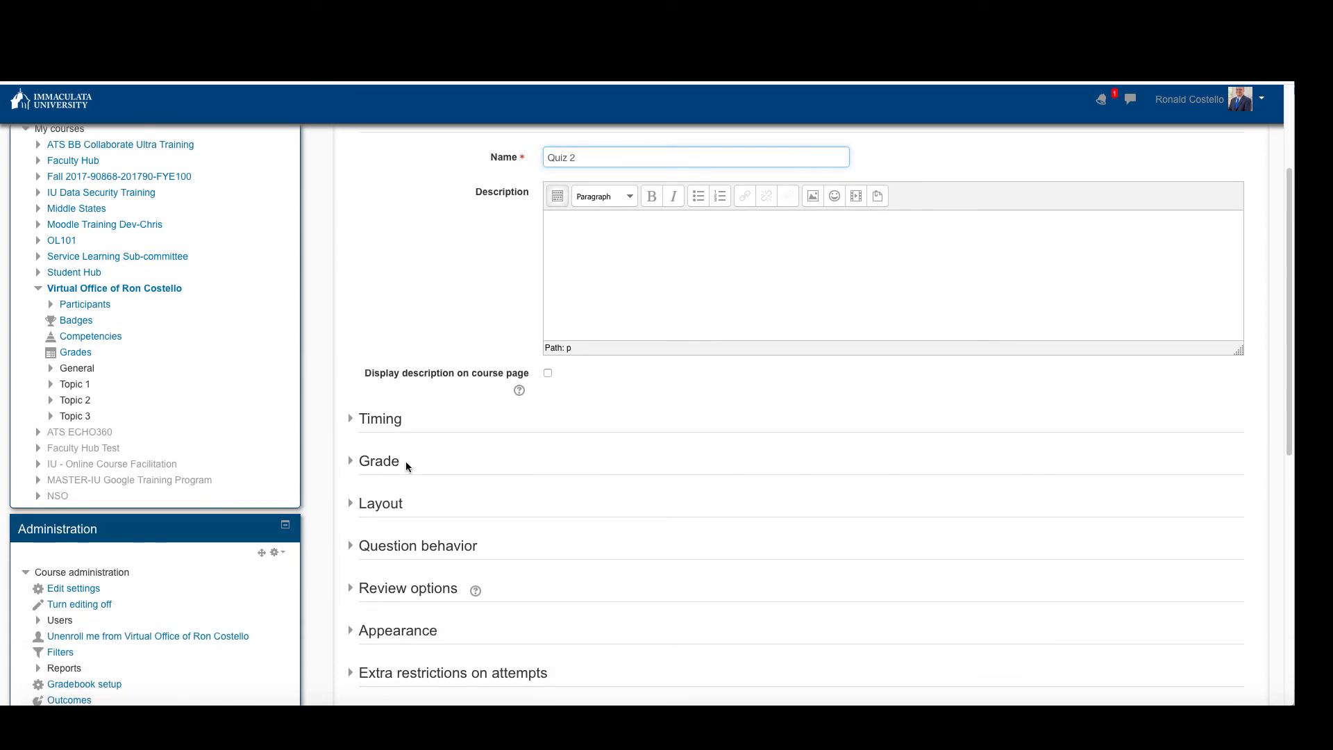
pyautogui.click(395, 467)
pyautogui.scroll(-1, 453, 461)
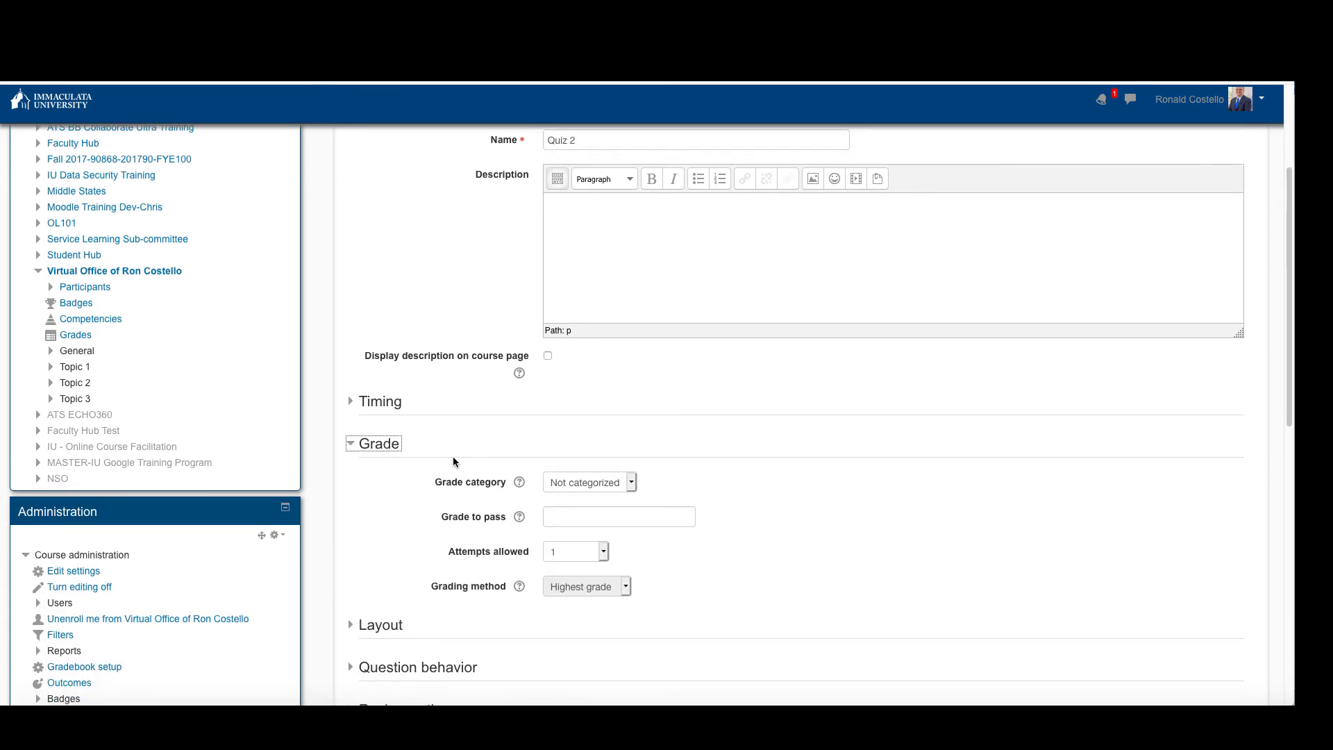
pyautogui.click(576, 486)
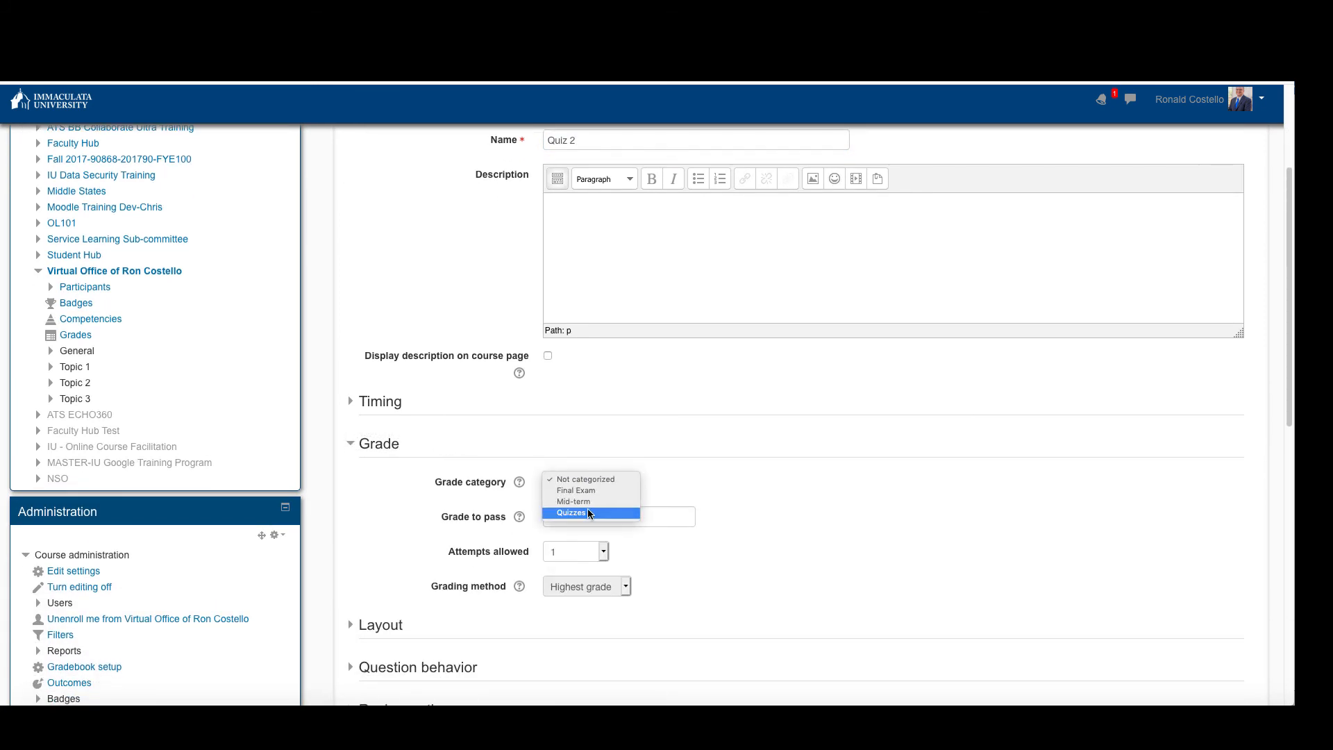
pyautogui.click(587, 511)
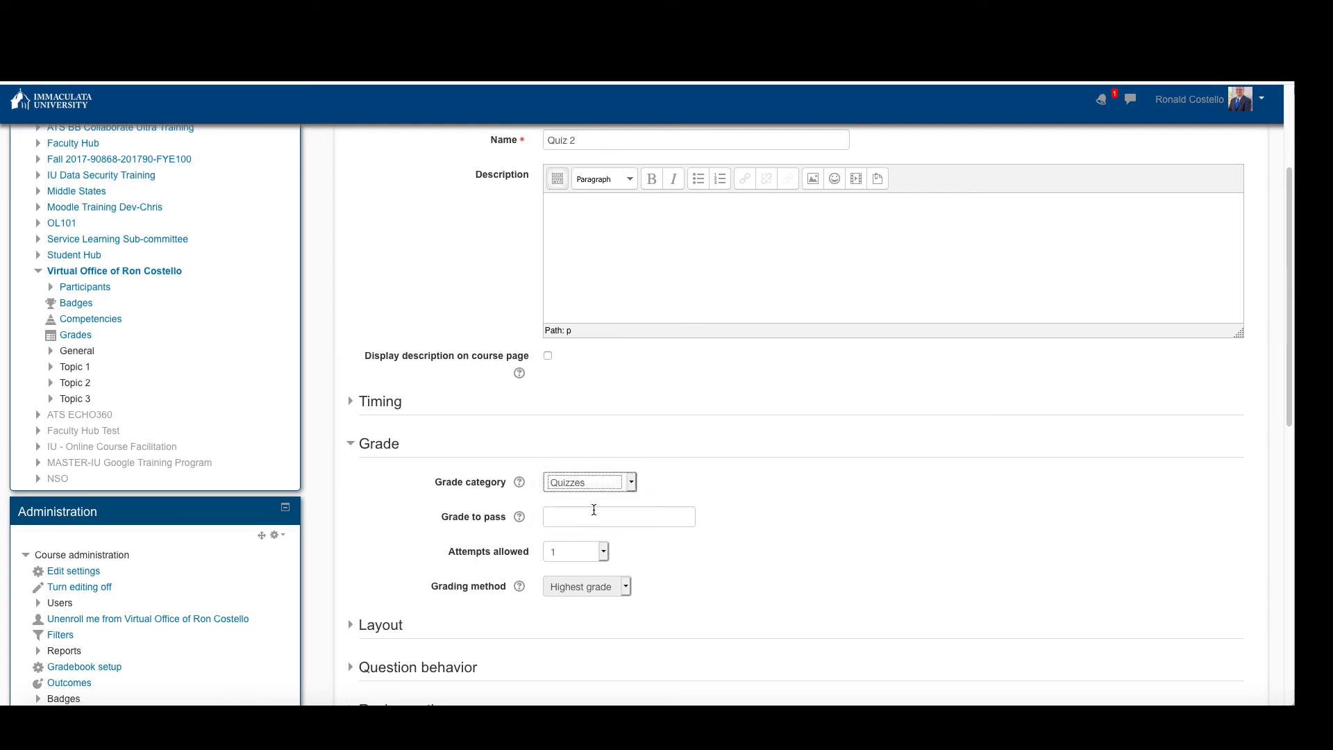
pyautogui.scroll(-1, 599, 511)
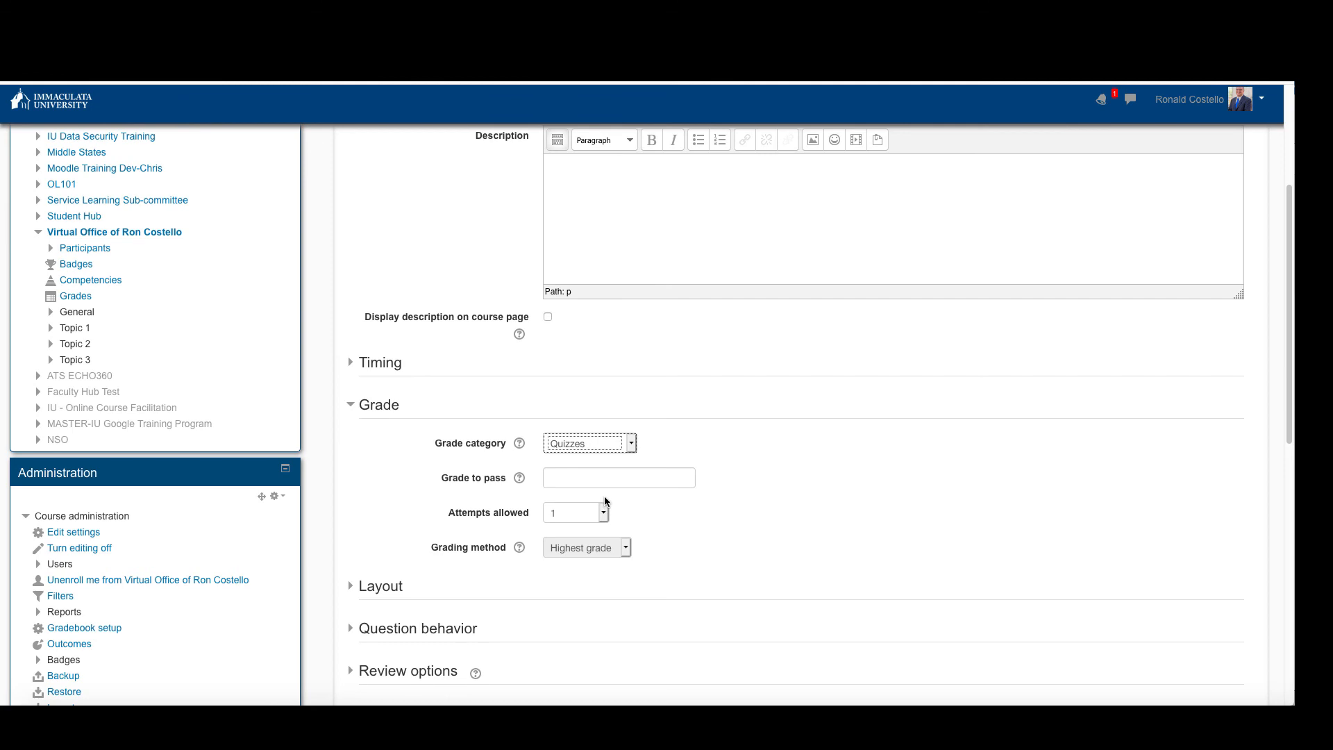
pyautogui.scroll(-1, 601, 519)
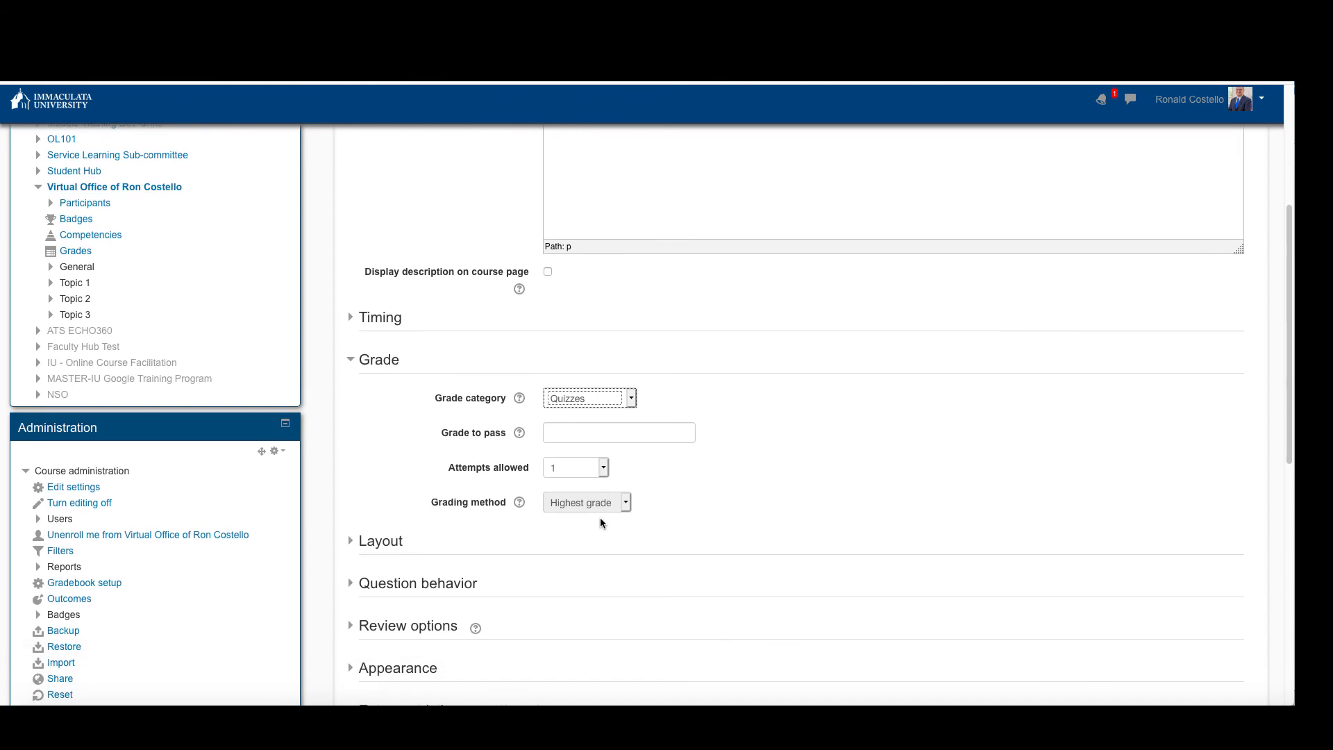
pyautogui.scroll(-12, 599, 519)
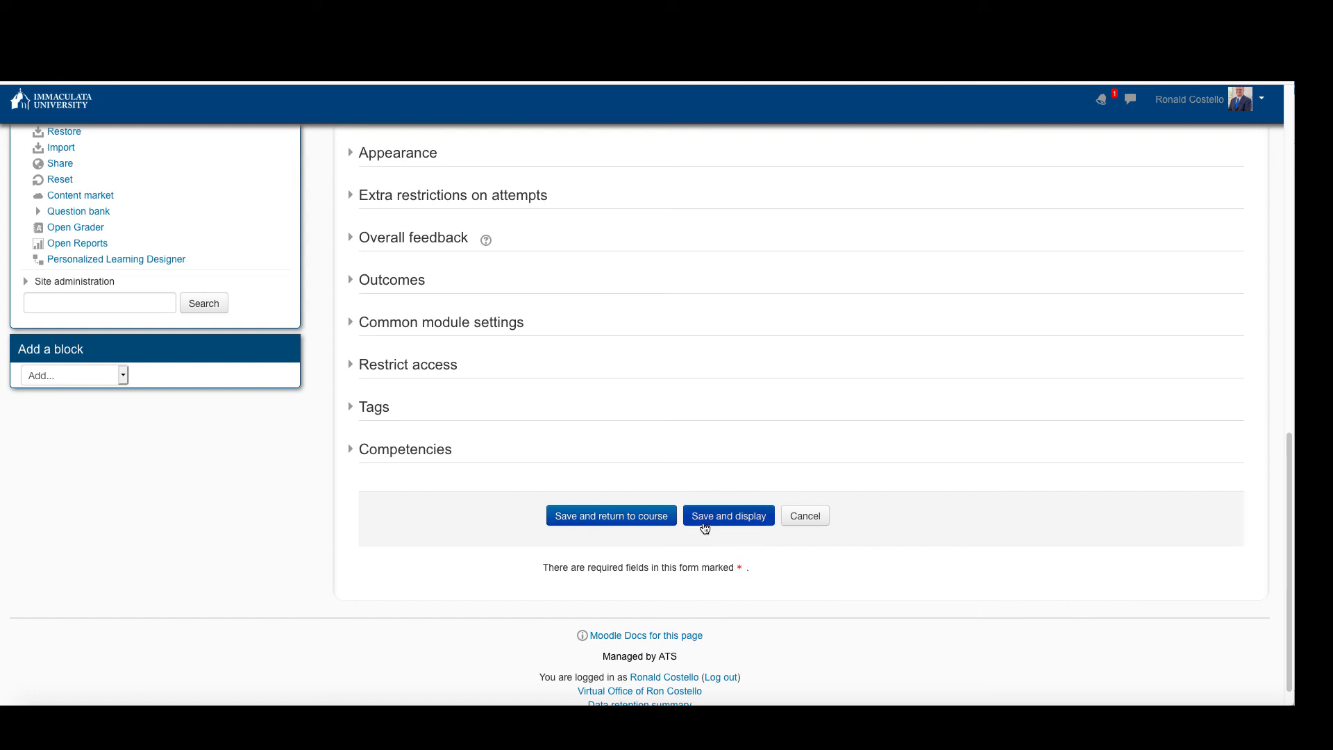
pyautogui.click(628, 521)
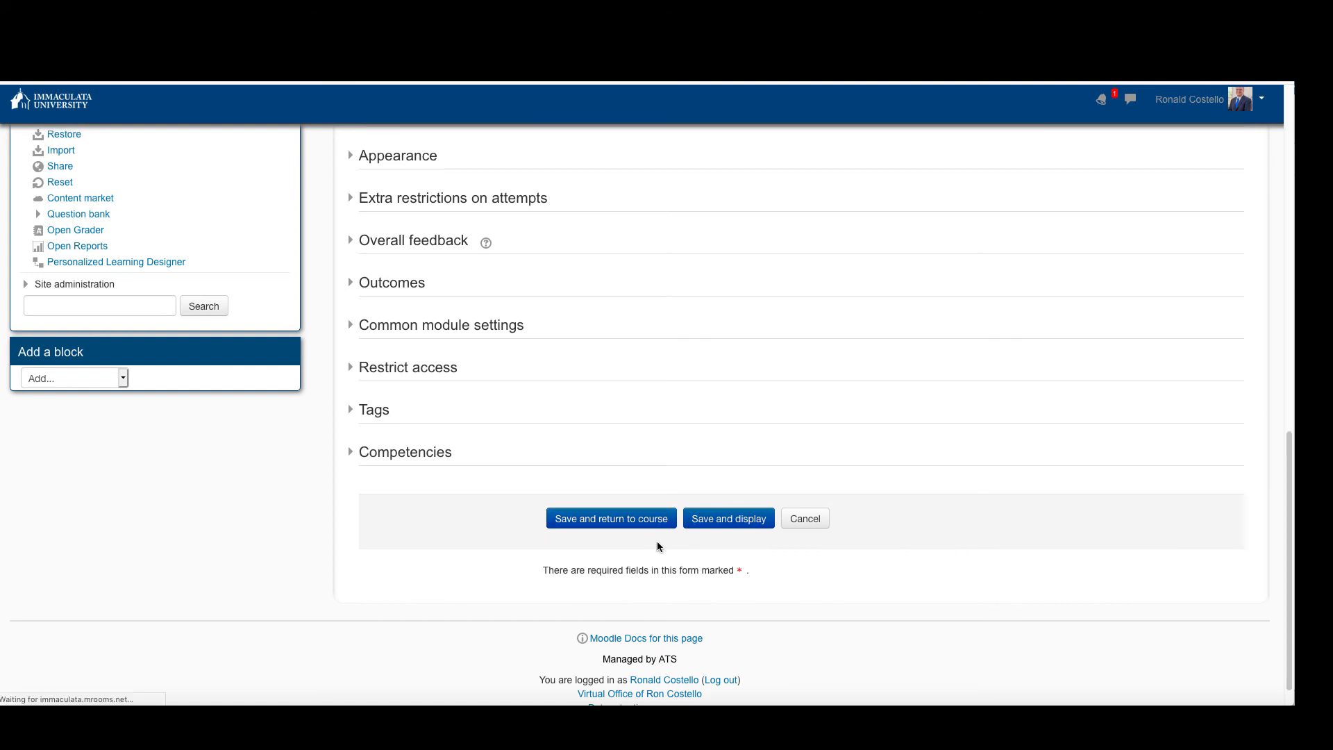